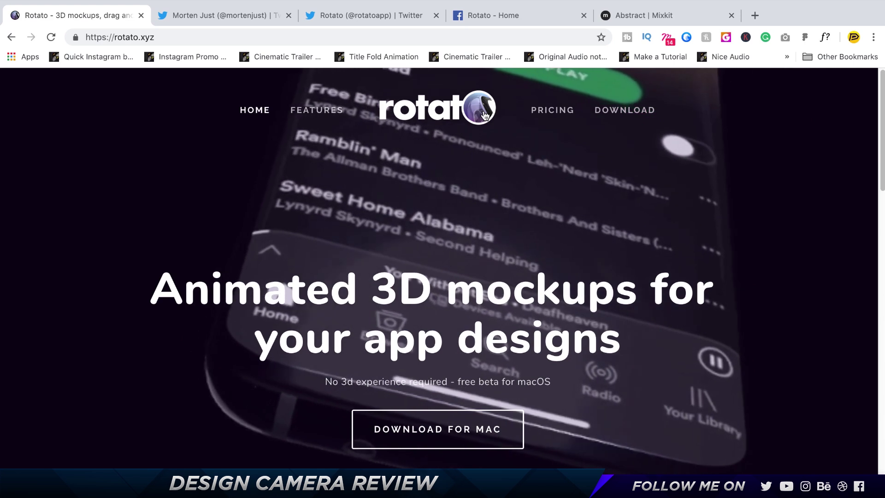
- Hide the bookmarks bar and look through the rotato.xyz home page down to its footer links
key(super+shift+b)
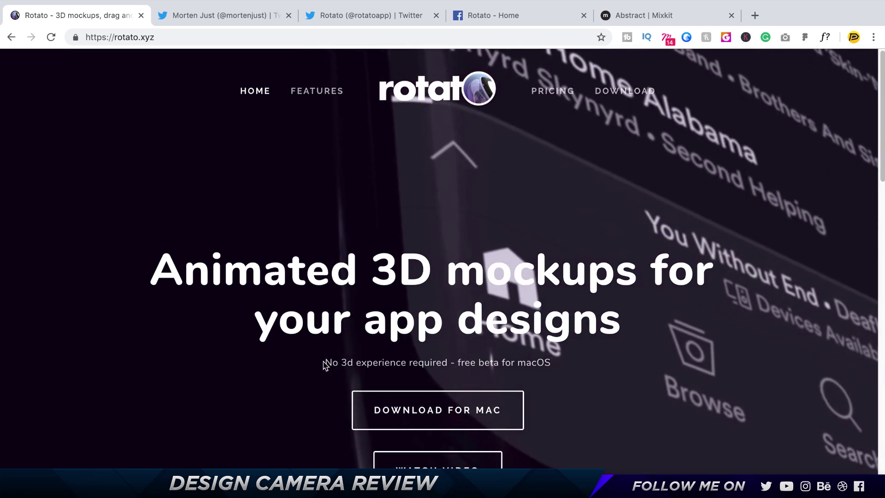
scroll(566, 243, down, 10)
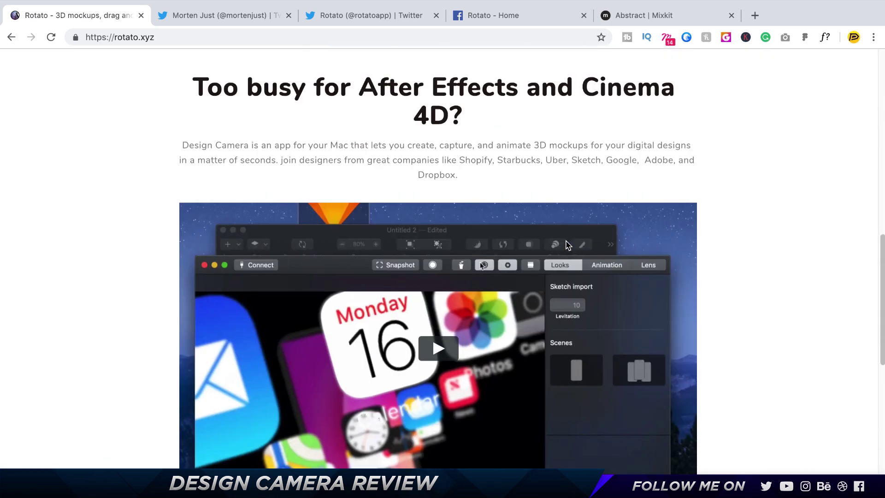
scroll(566, 244, down, 8)
scroll(567, 244, up, 7)
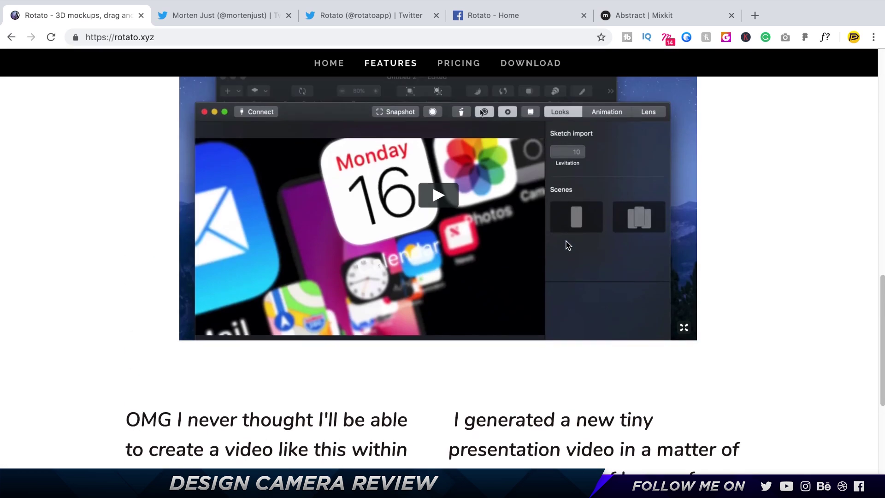
scroll(567, 245, down, 10)
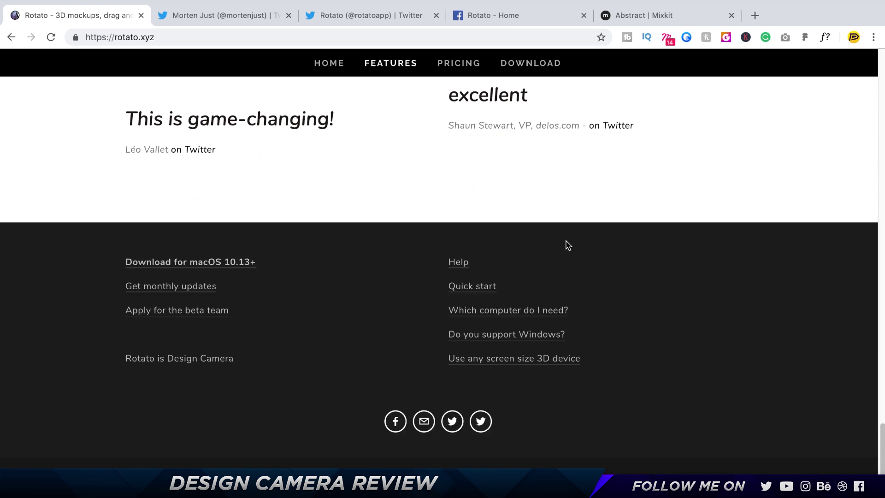
- Open the Rotato developer's Twitter profile and browse the recent tweets about Design Camera
click(207, 16)
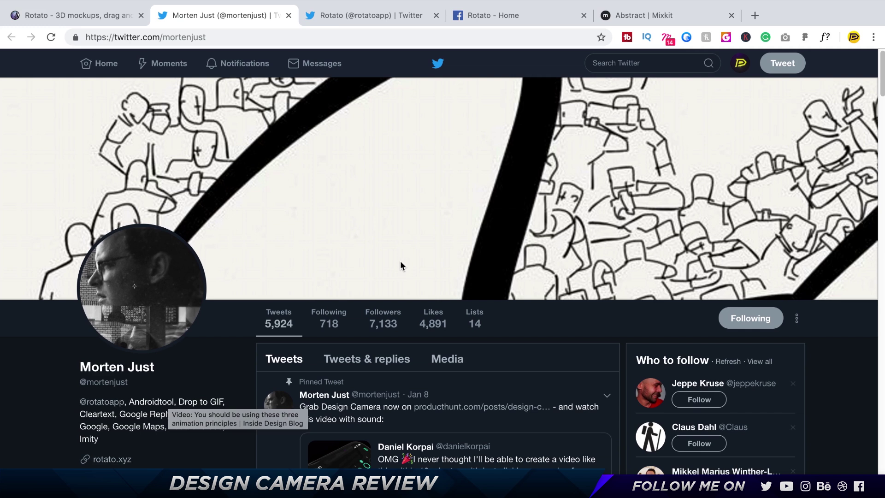
scroll(400, 262, down, 5)
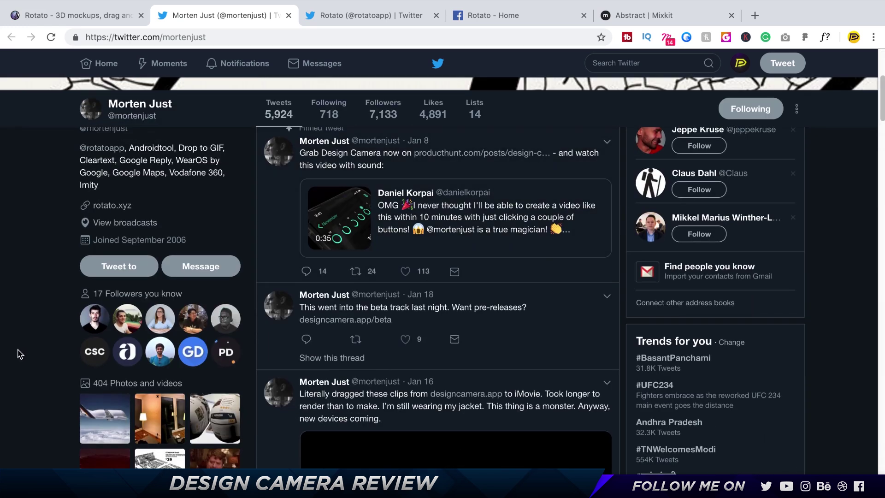
scroll(25, 344, up, 6)
scroll(28, 345, down, 7)
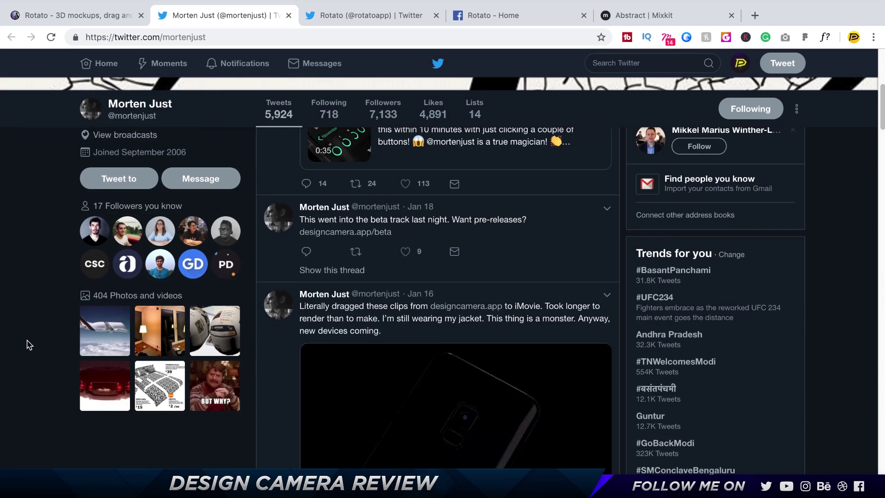
scroll(26, 345, up, 1)
scroll(28, 345, down, 4)
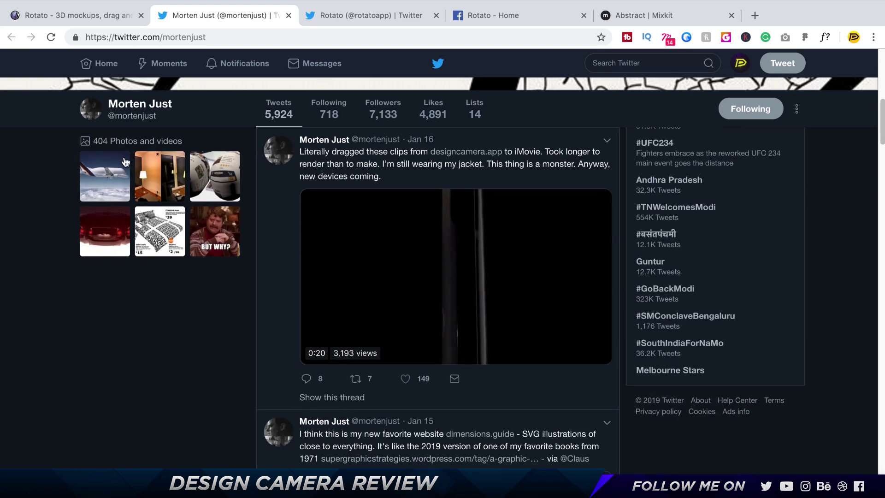
- Check the Rotato app's Twitter profile, the developer's older tweets and the Rotato Facebook page
click(381, 12)
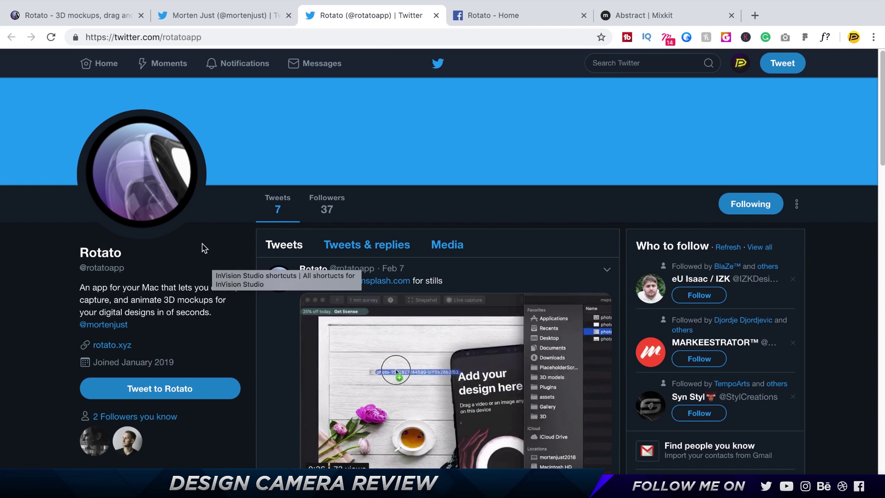
click(250, 15)
scroll(258, 270, down, 8)
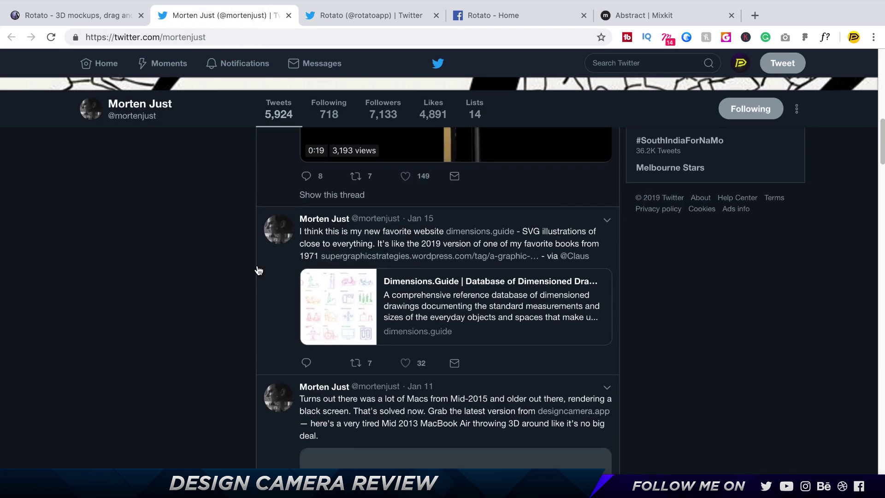
scroll(259, 270, down, 6)
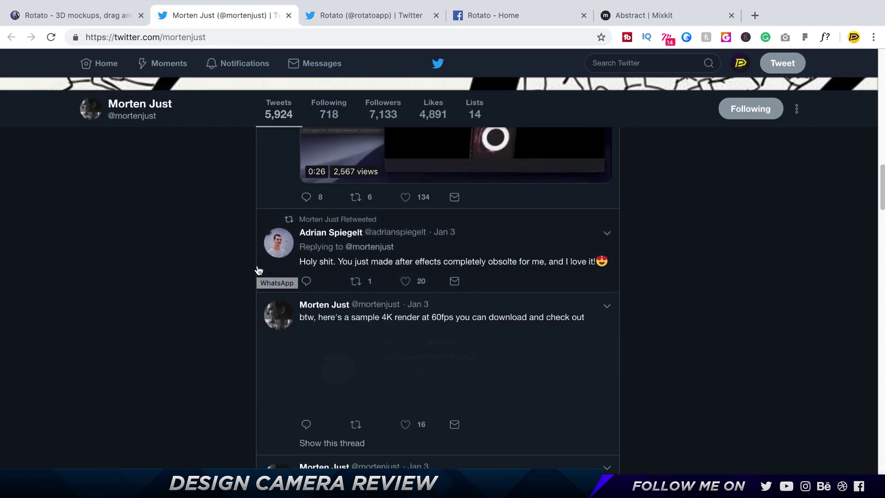
scroll(239, 281, up, 15)
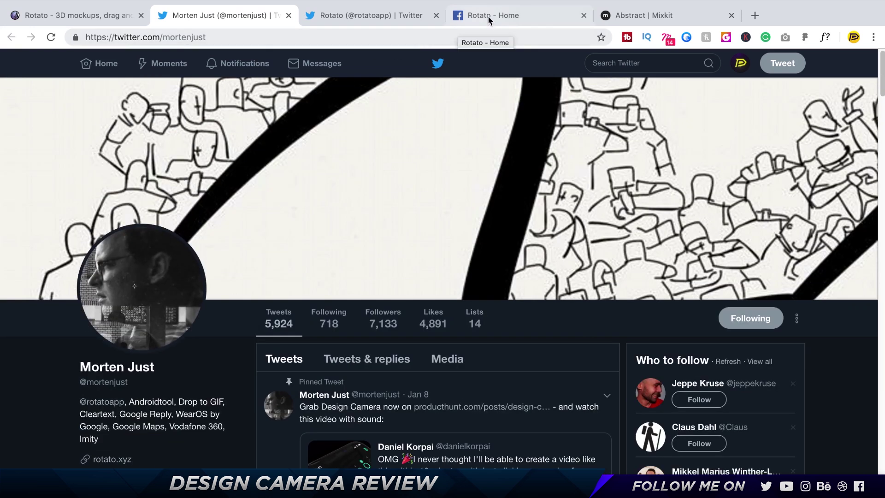
click(488, 16)
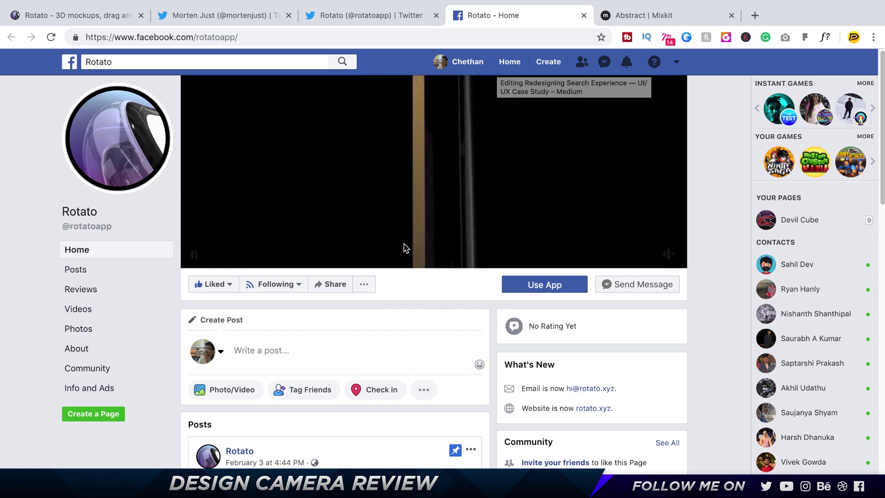
- Place the image 1.jpg from Finder onto the phone mockup's screen in Design Camera
key(super+Tab)
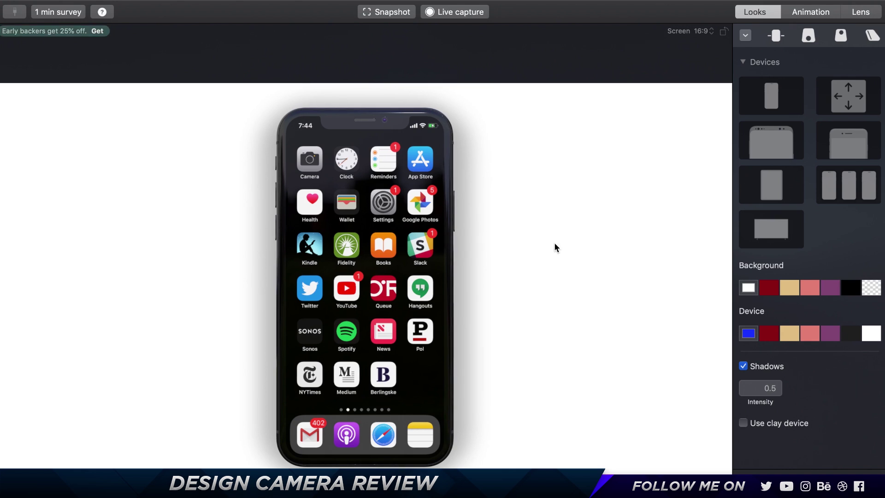
key(super+Tab)
click(199, 48)
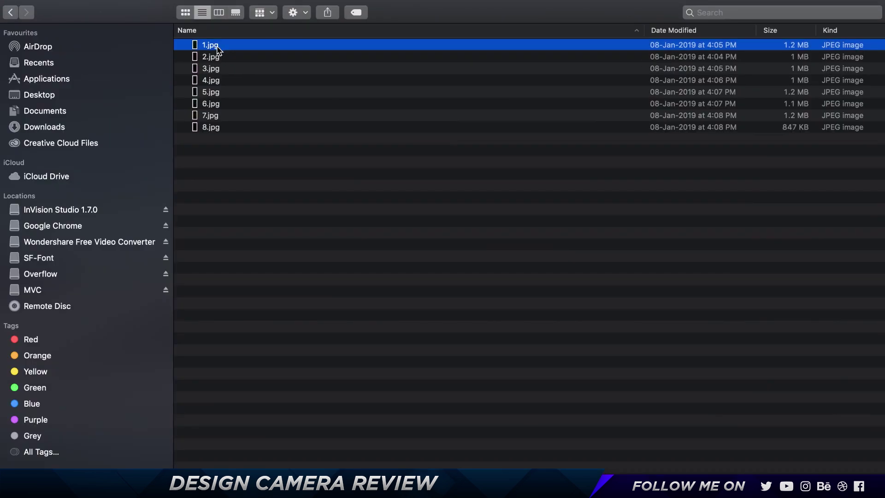
mouse_move(217, 50)
mouse_down()
mouse_move(420, 221)
mouse_move(431, 220)
mouse_move(417, 203)
mouse_move(388, 247)
mouse_move(578, 232)
mouse_up()
key(super+Tab)
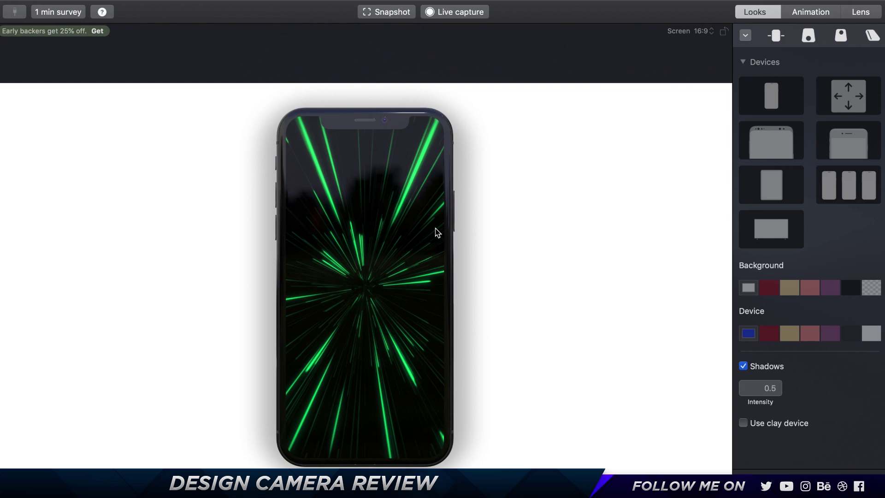
- Switch to Chrome and look through the Behance project FREE Galaxy Themed Mobile Wallpapers, closing it when finished
key(super+Tab)
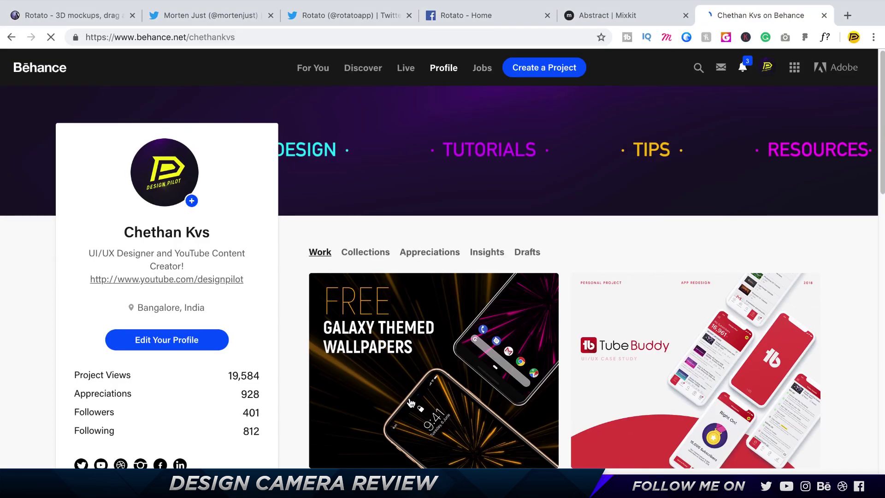
click(424, 340)
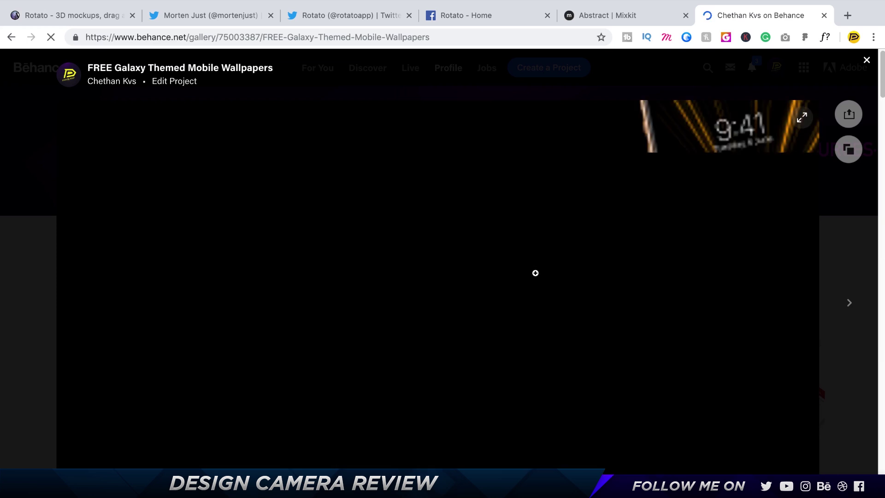
scroll(535, 272, down, 10)
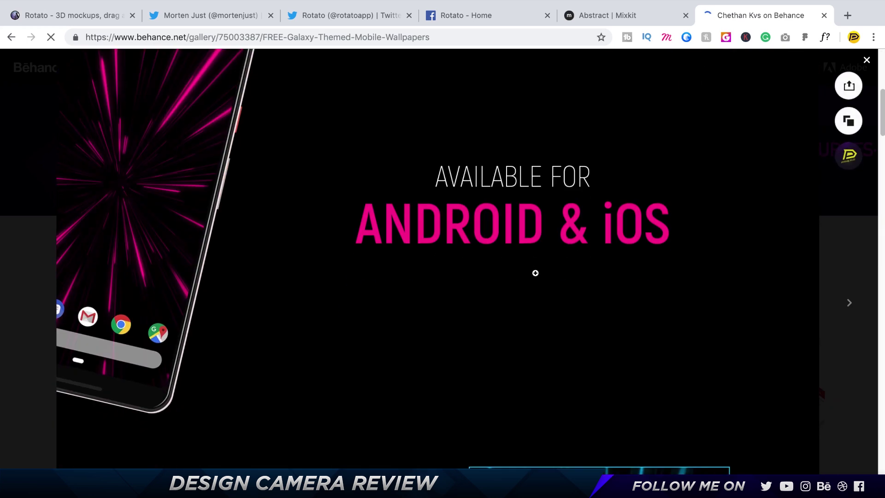
scroll(535, 273, down, 12)
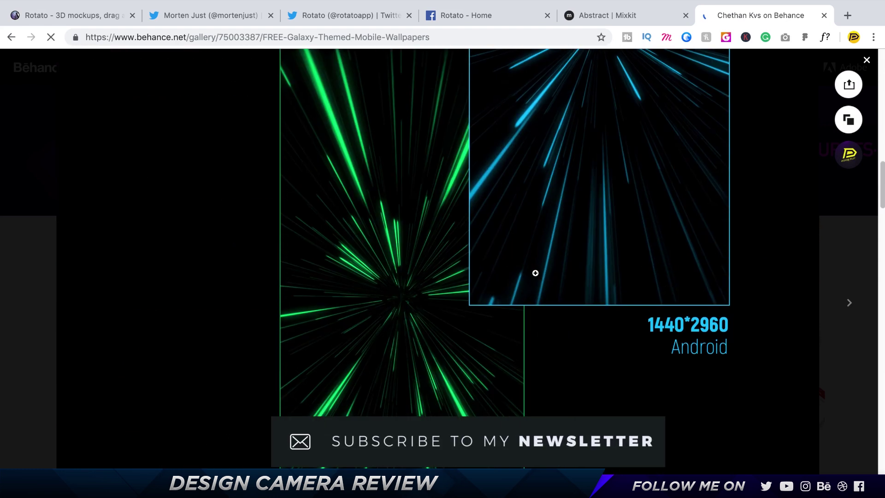
key(Escape)
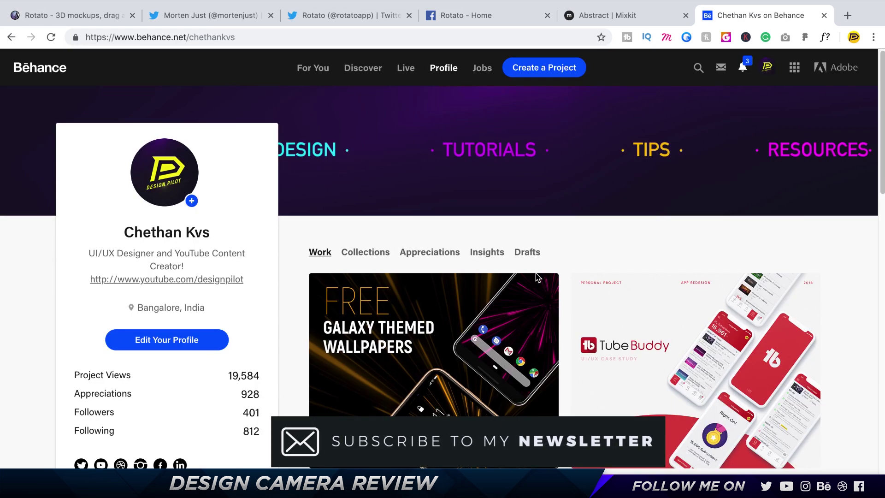
- Switch back to Design Camera, tilt the phone mockup freely and reset it to the straight front view
key(super+Tab)
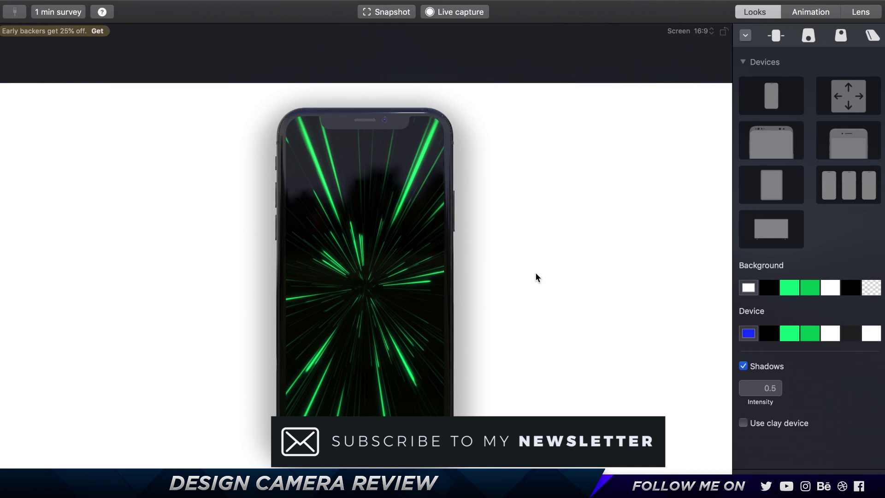
drag(535, 273, 511, 324)
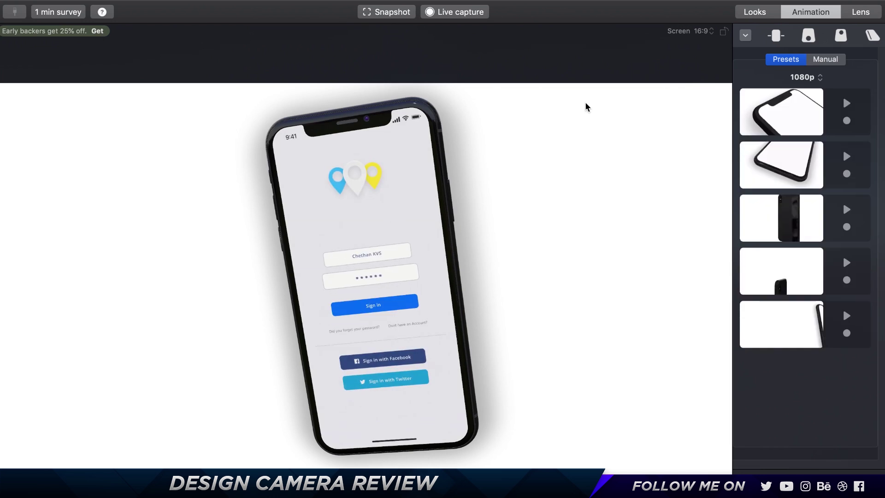
click(776, 36)
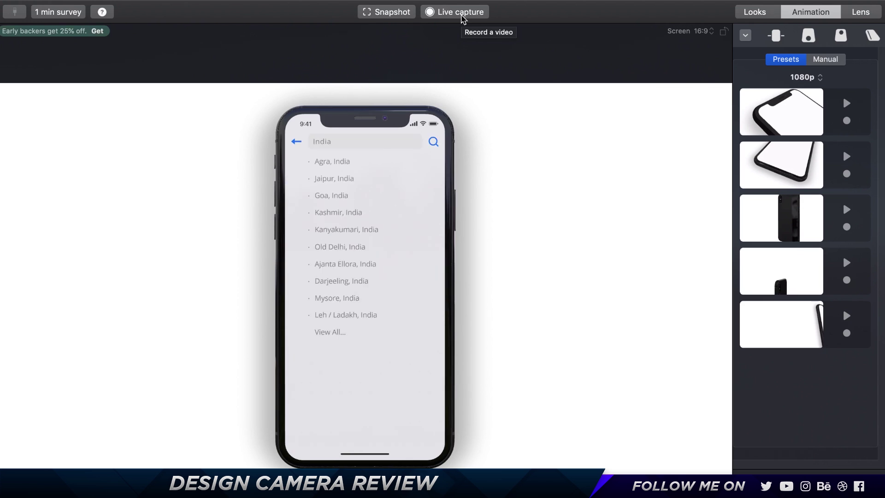
- Try the custom screen, Android phone, home-button iPhone, iPad, three-phone and TV devices, and return to the single notched iPhone
click(756, 13)
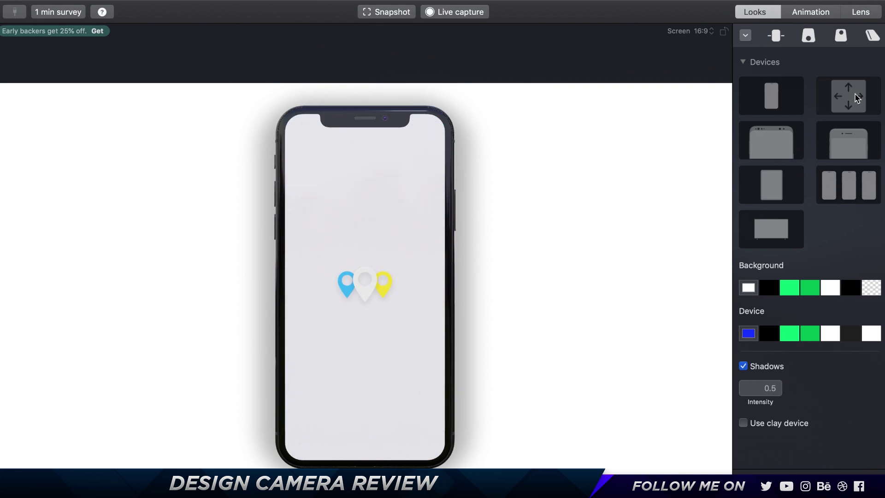
click(856, 98)
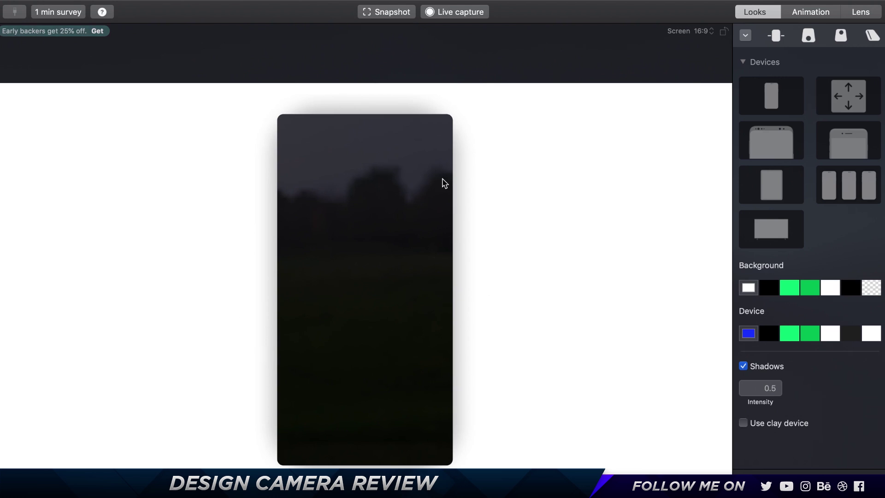
click(792, 158)
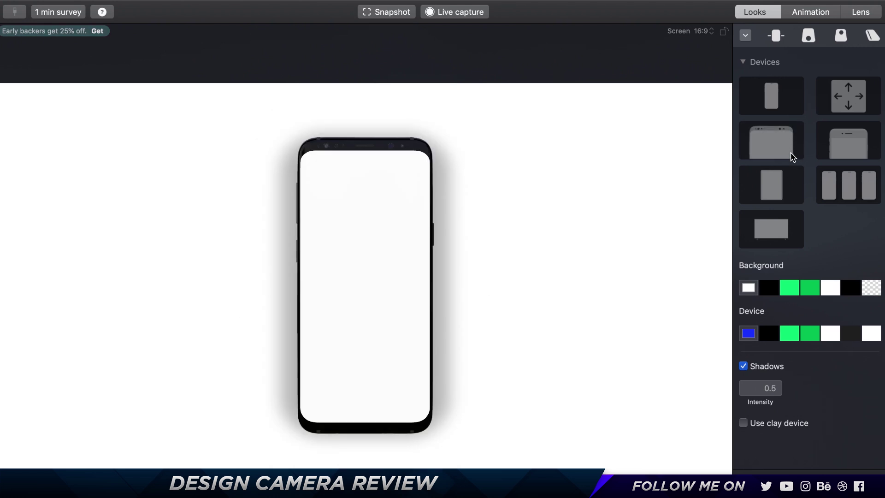
click(847, 145)
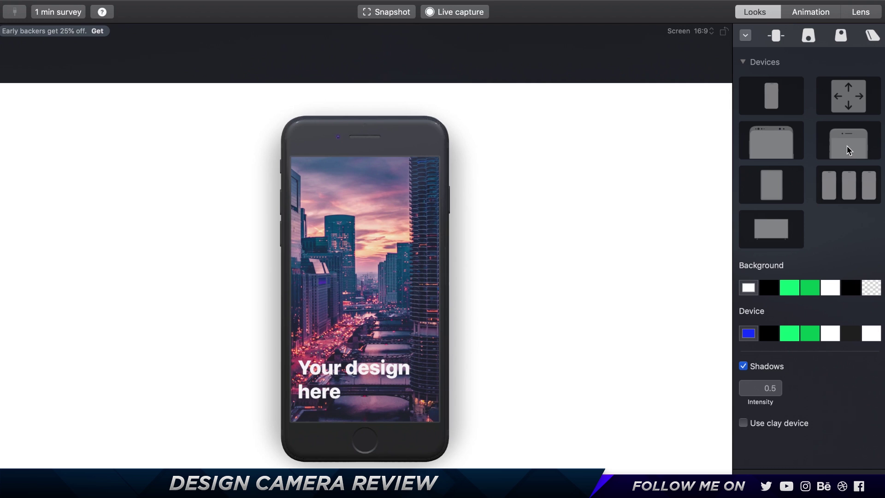
click(777, 186)
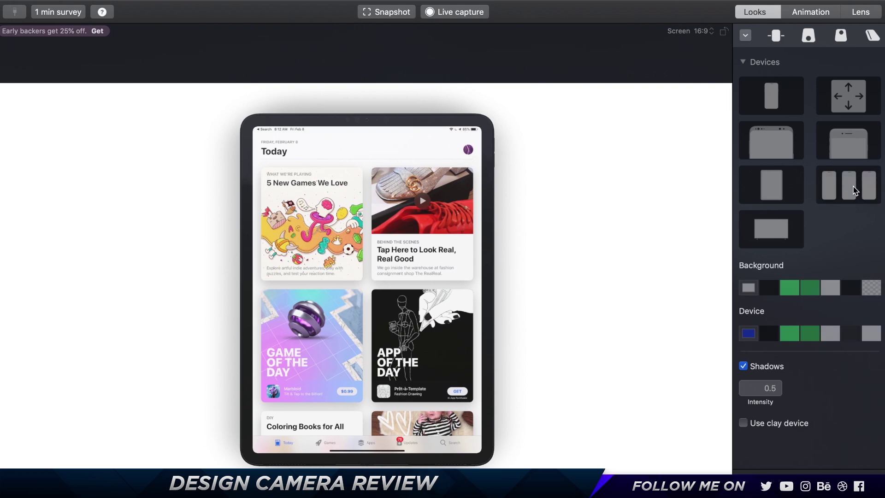
click(853, 191)
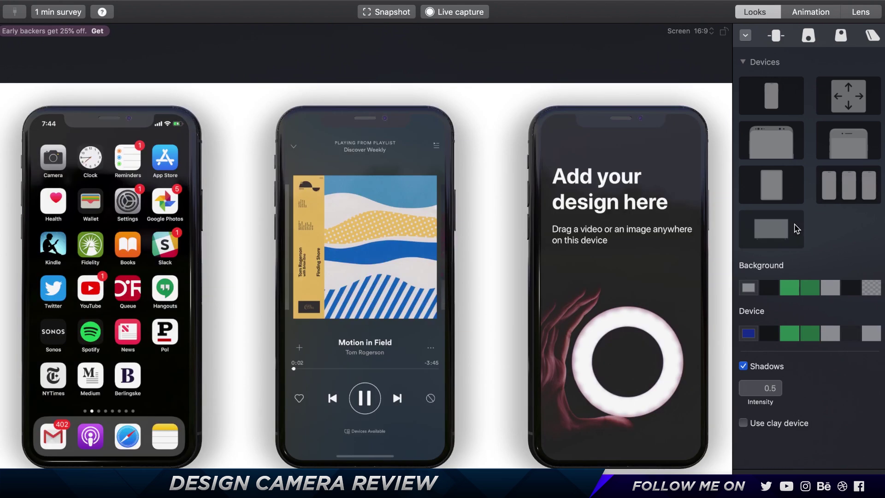
click(796, 227)
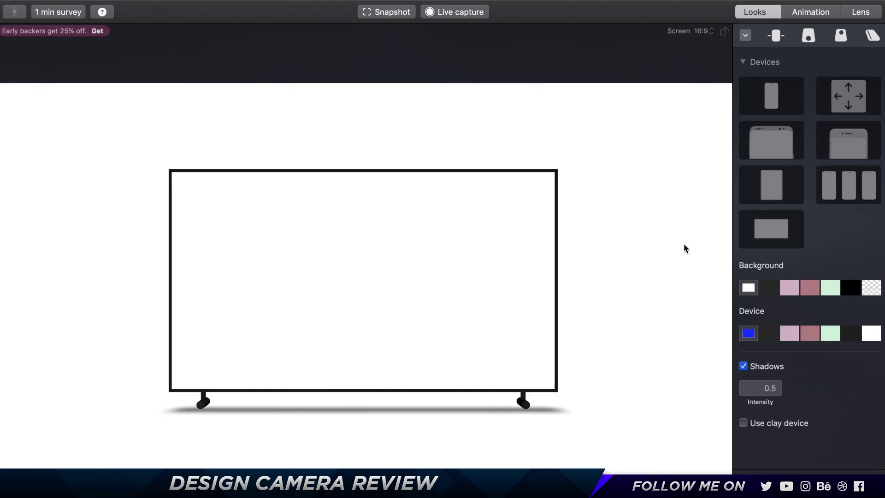
click(769, 102)
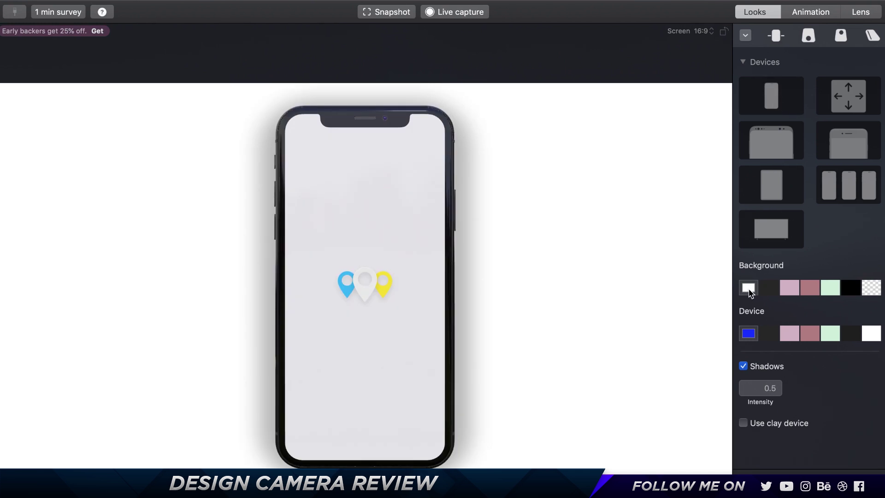
- Open and close the background colour picker, and switch to Chrome to look through Mixkit's abstract videos
click(748, 288)
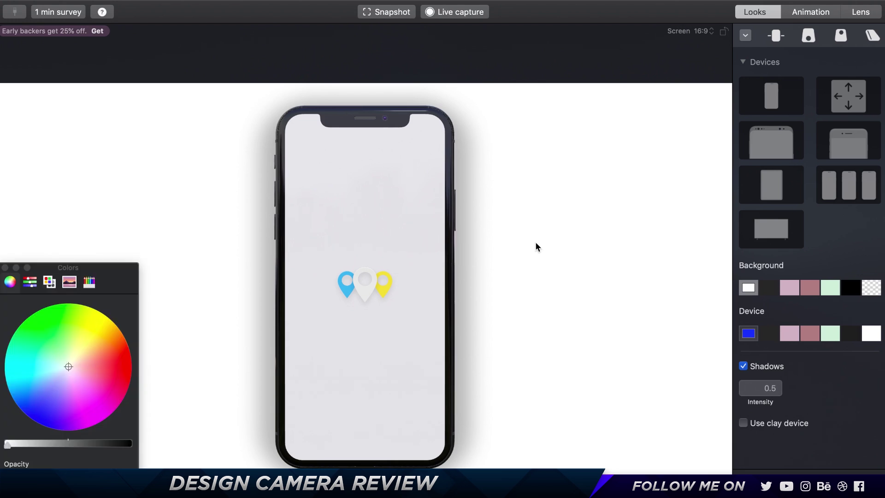
click(4, 268)
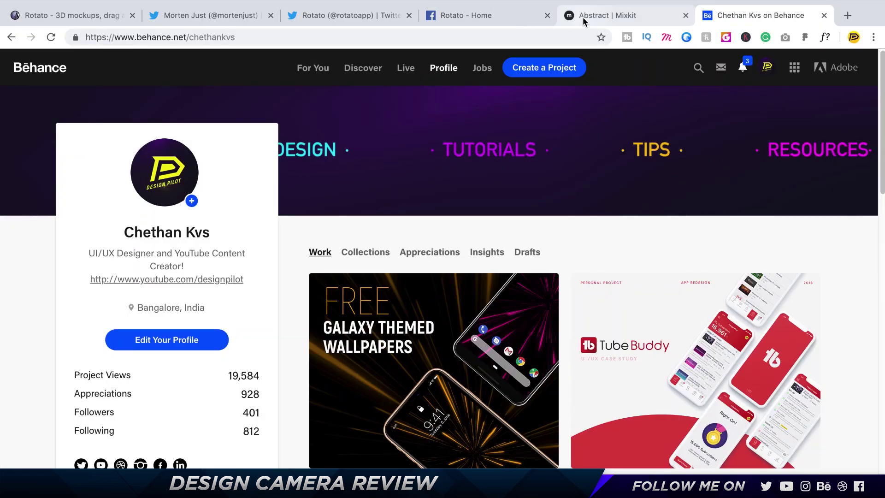
click(583, 19)
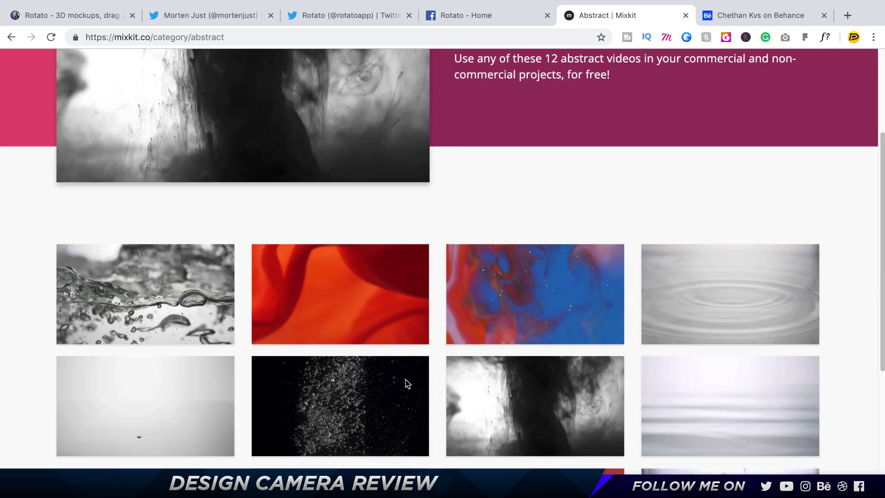
scroll(410, 382, down, 4)
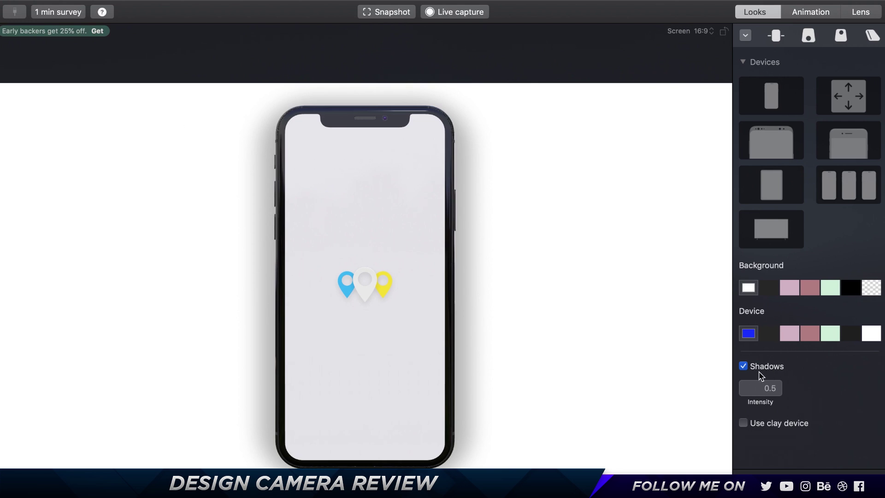
- Switch back to Design Camera, turn off the phone's shadows, and try the clay device look before disabling it again
click(744, 367)
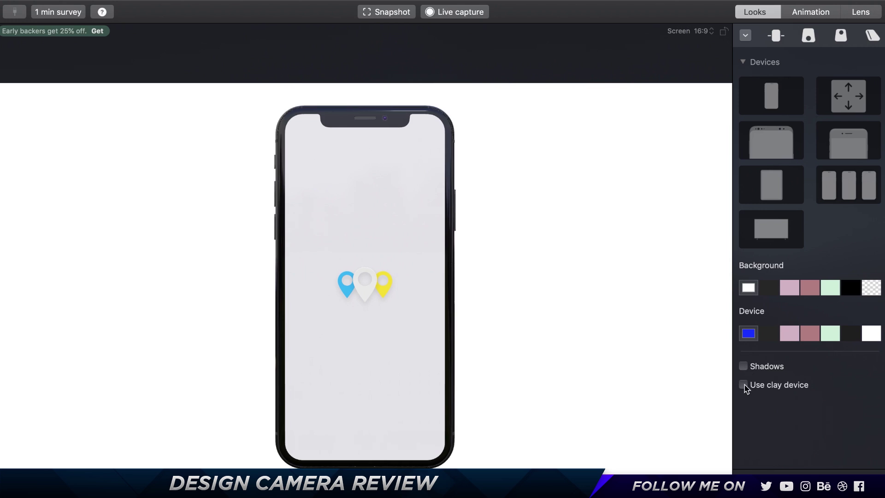
click(743, 385)
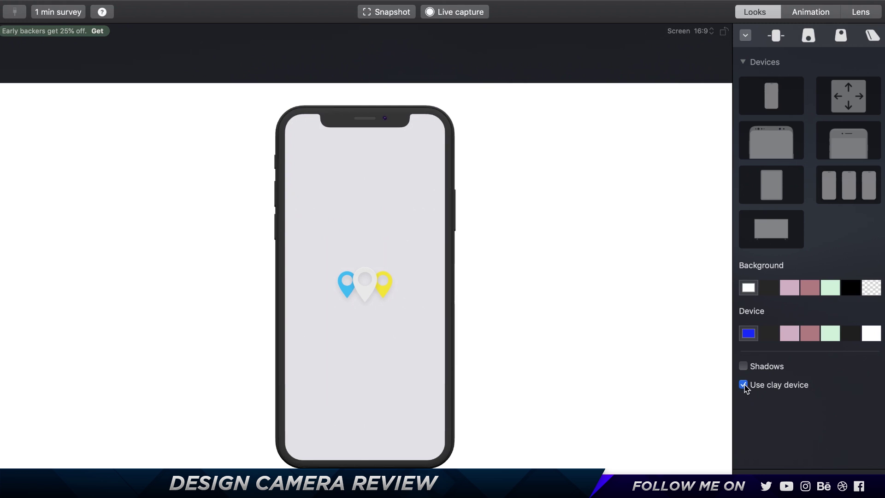
click(743, 385)
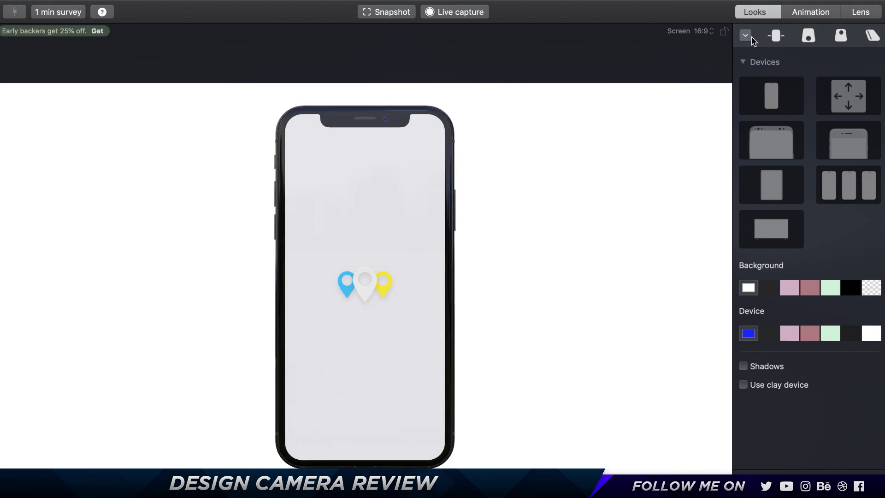
- Try the lower-edge close-up, notch close-up and diagonally tilted view presets on the phone mockup
click(813, 37)
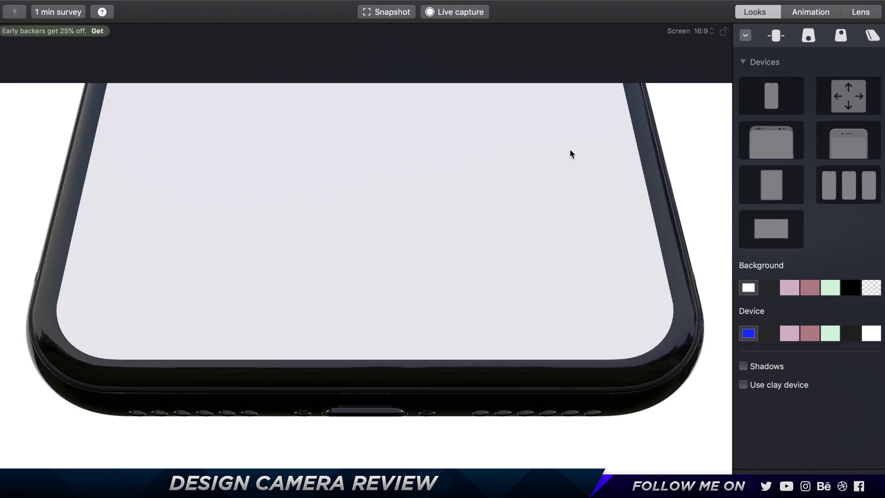
click(840, 36)
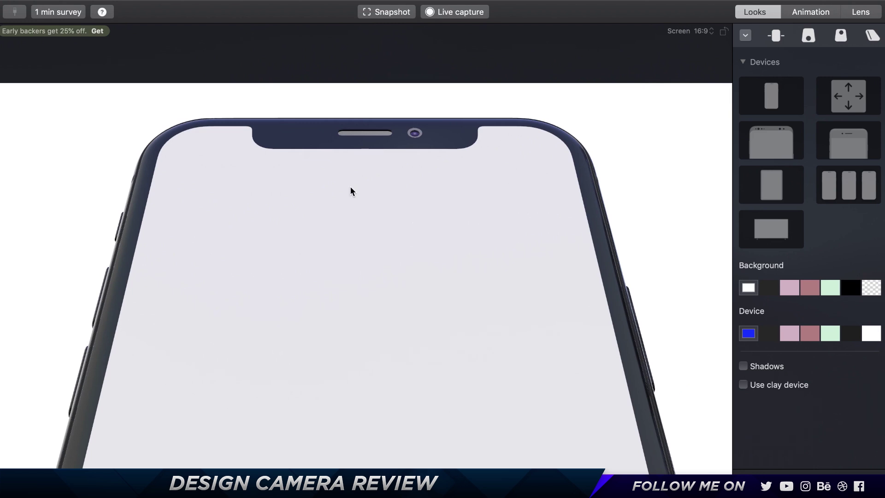
click(872, 36)
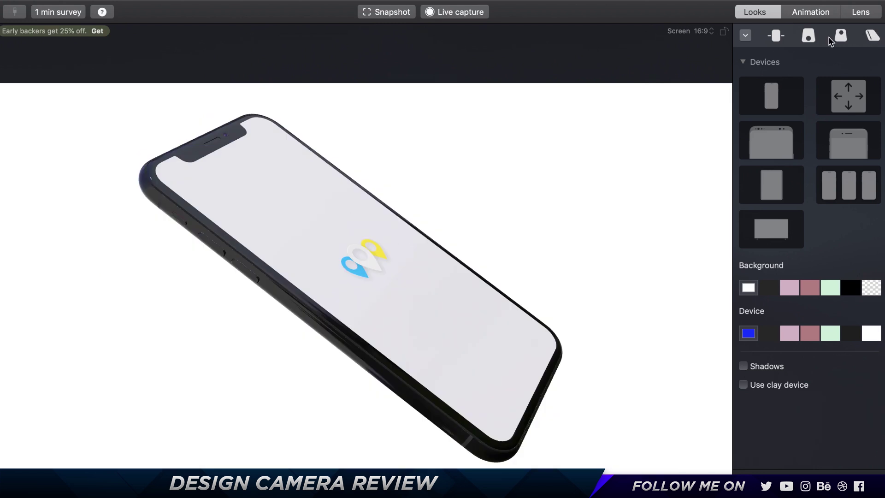
- Expand the numeric placement settings and set the phone's X position to 1 and X rotation to 4°
click(746, 36)
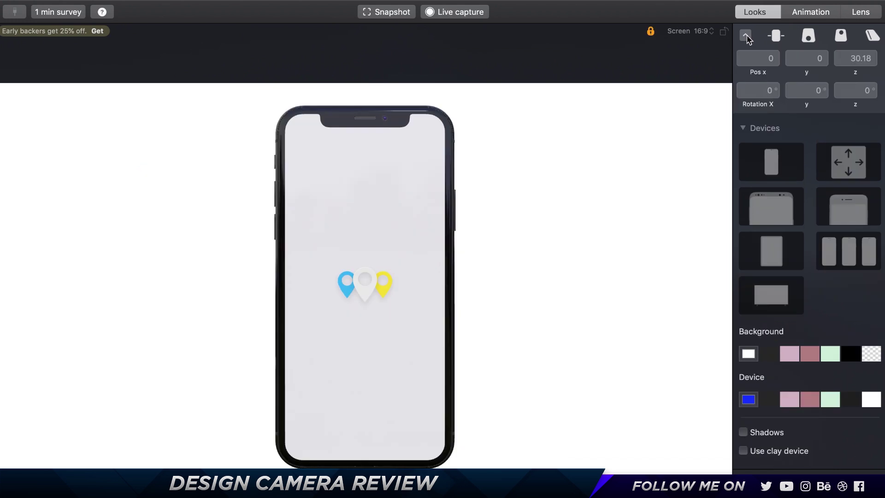
click(766, 58)
text(1)
click(768, 91)
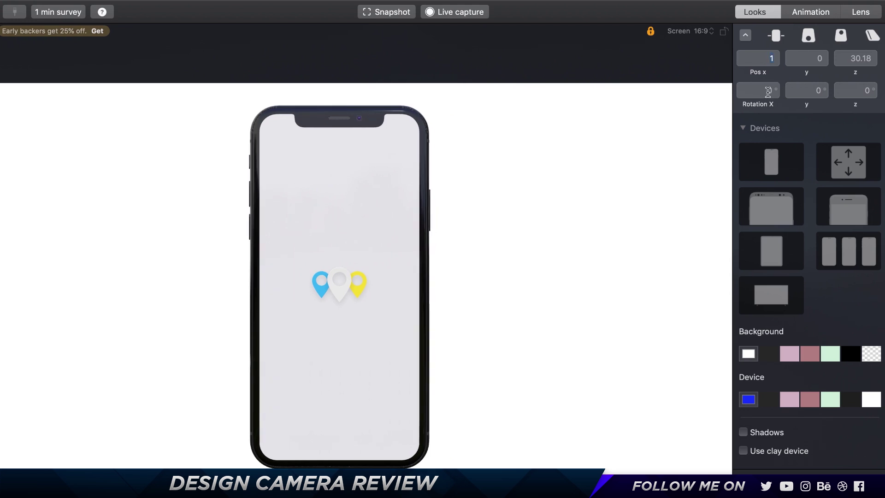
text(0.8)
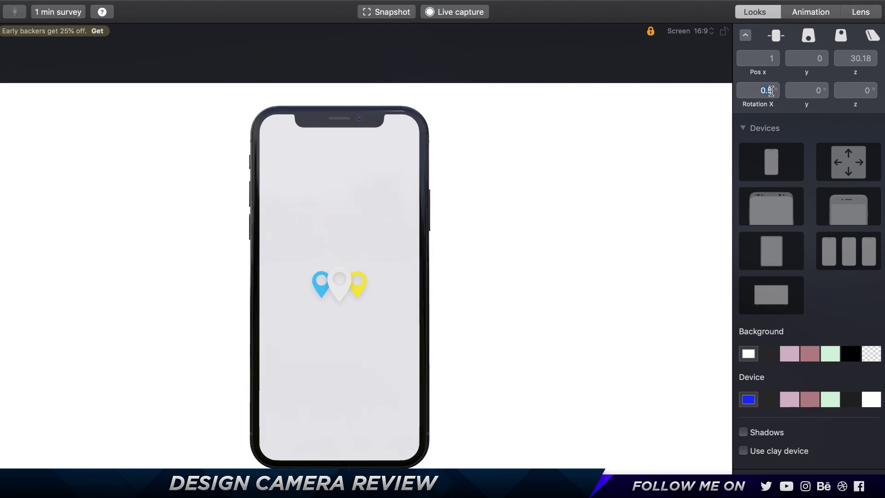
text(4)
key(Tab)
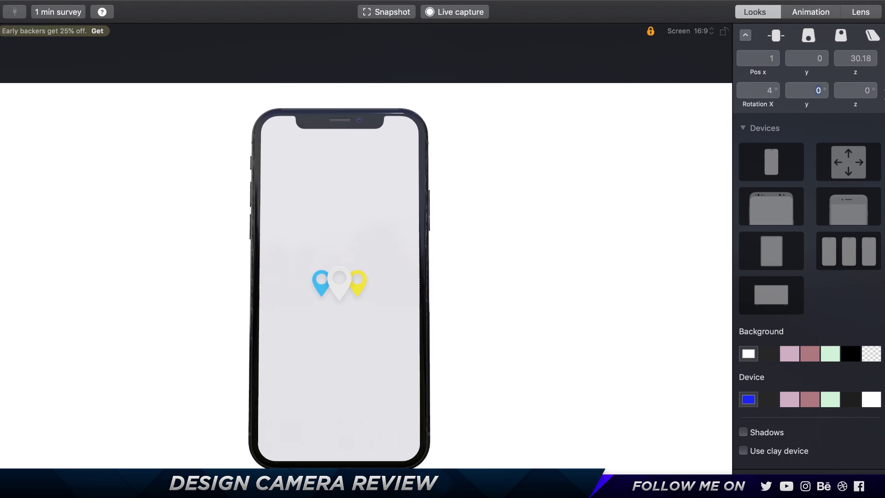
- Try a Y rotation of 7° and then 0°, set Z rotation to 20°, and adjust Y rotation to about -20.2°
text(7)
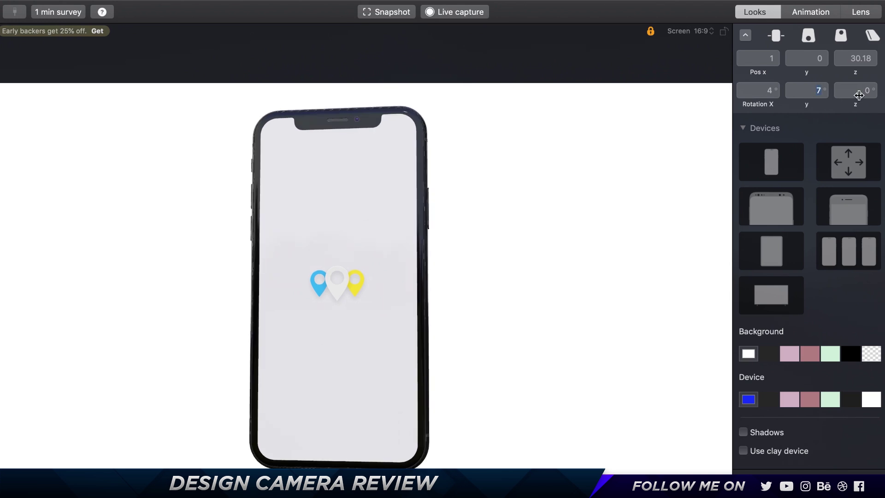
text(0)
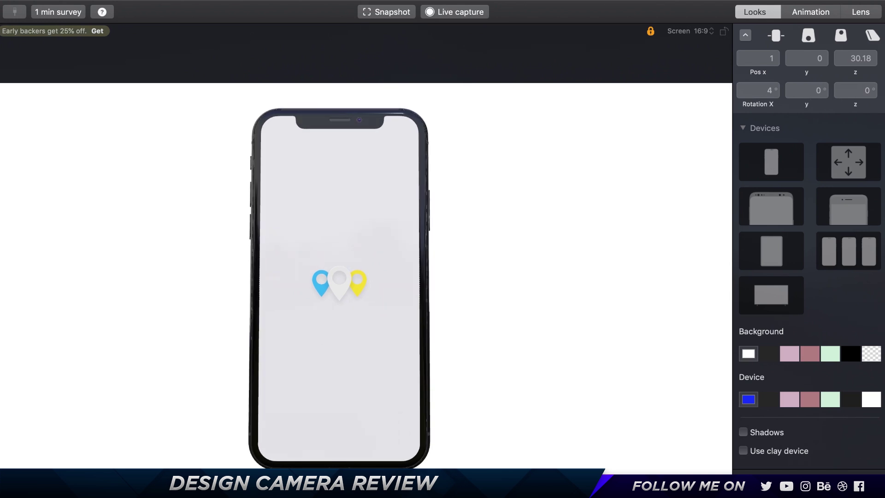
key(Tab)
text(20)
drag(811, 90, 778, 96)
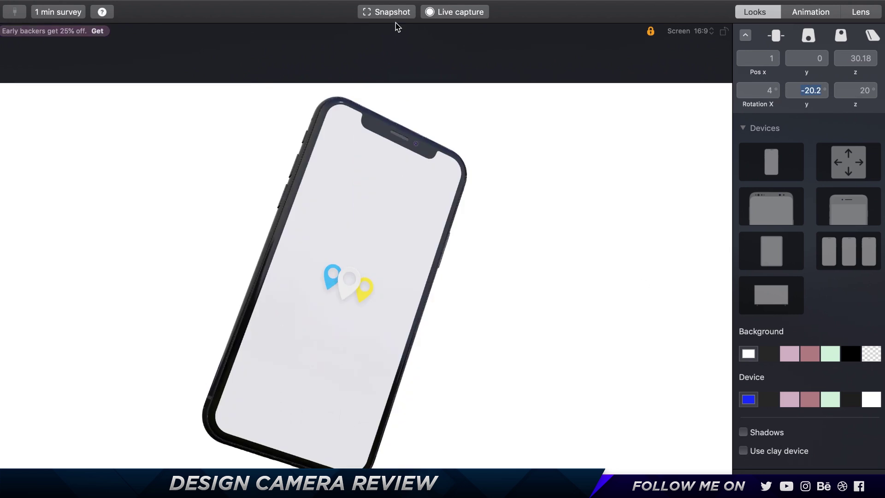
click(745, 35)
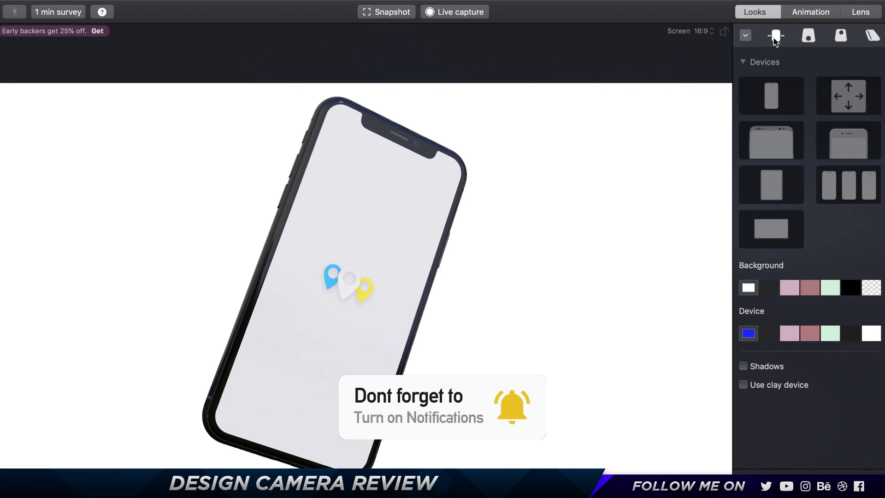
- Reset the phone to the straight front view and tilt it freely to show its side and lower edge at an angle
click(775, 37)
drag(486, 343, 547, 263)
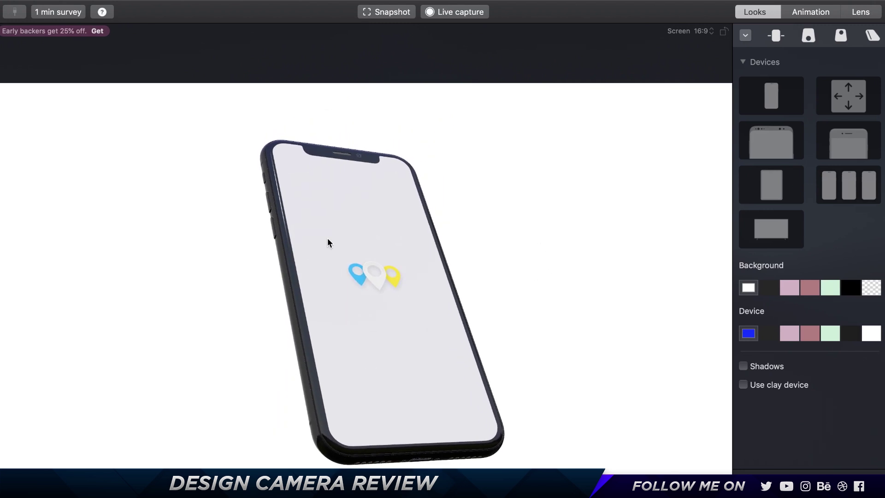
drag(294, 250, 294, 268)
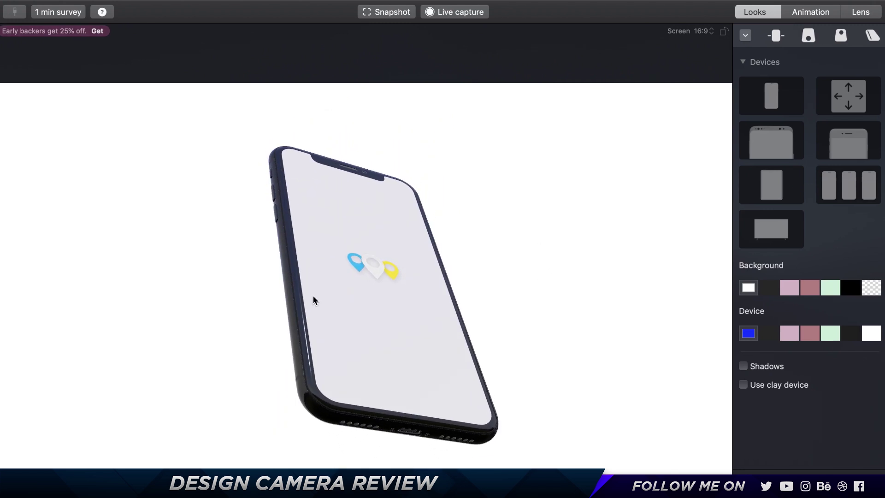
drag(314, 300, 316, 347)
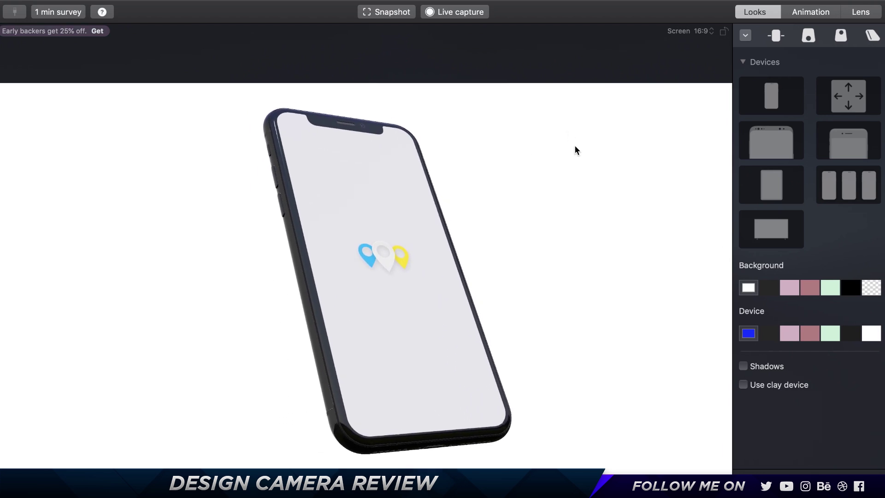
- Look at the preset animations, switch to manual animation, and add the phone's current tilted view as a saved view
click(810, 12)
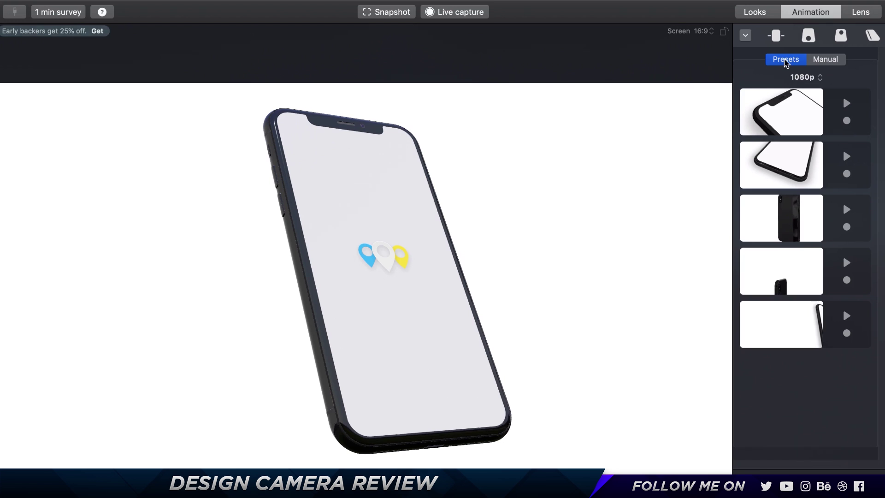
click(824, 60)
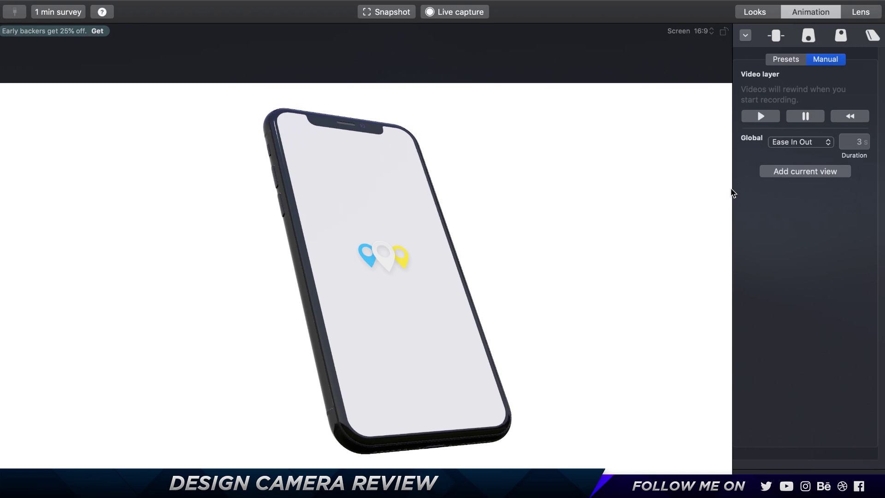
click(807, 172)
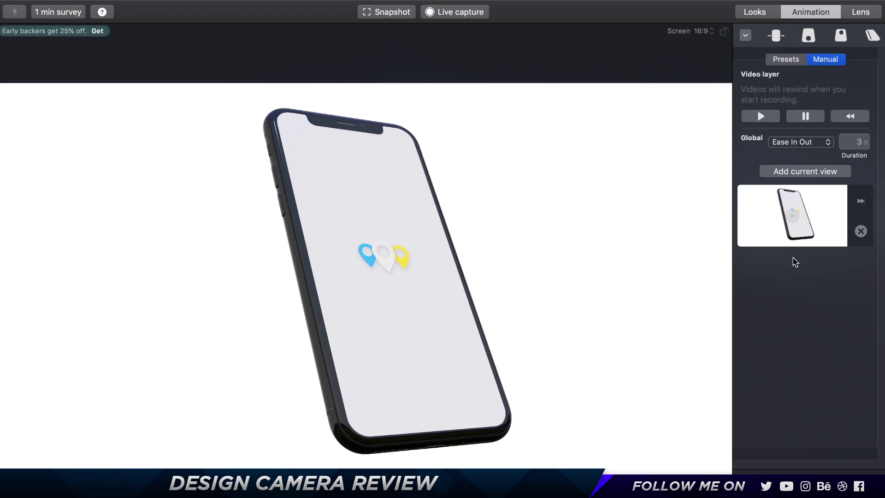
- Rotate the phone to a more front-facing tilt and add it as a second saved animation view
click(755, 16)
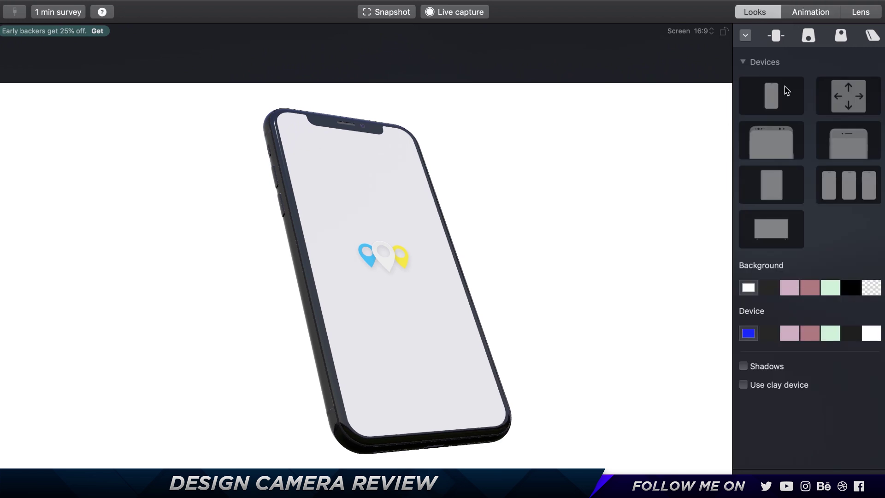
click(808, 13)
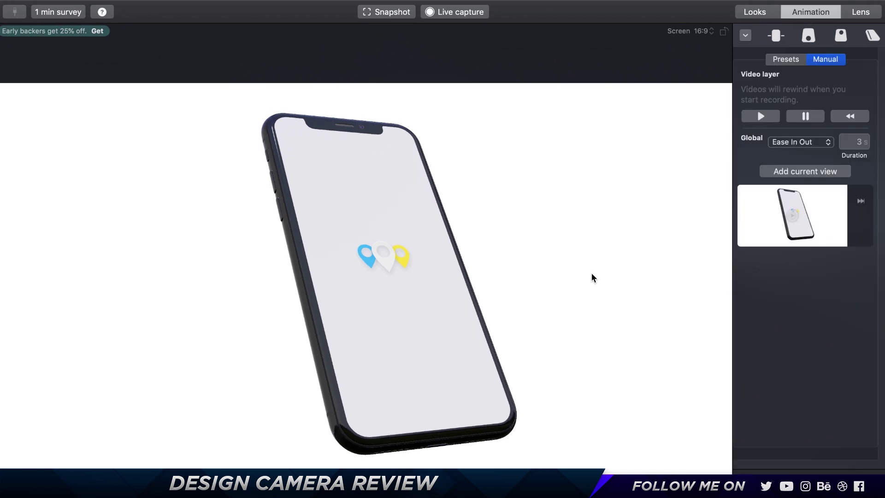
mouse_move(593, 277)
mouse_down()
mouse_move(529, 285)
mouse_move(584, 281)
mouse_up()
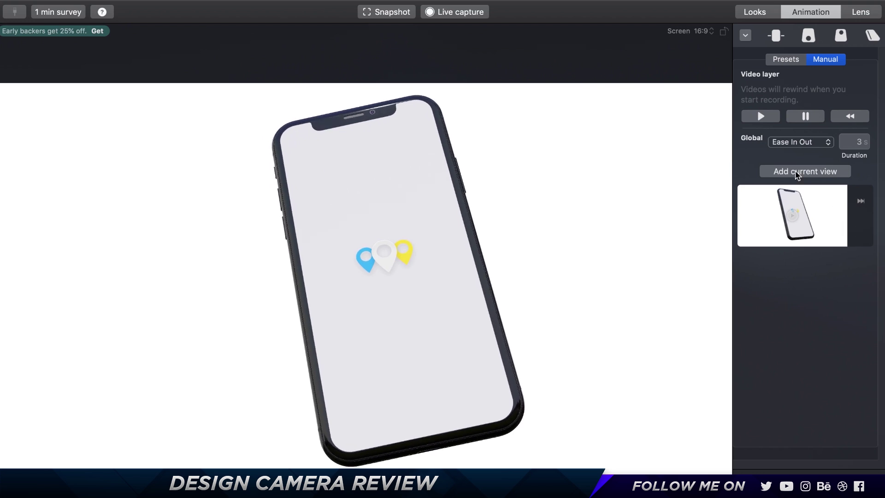
click(798, 172)
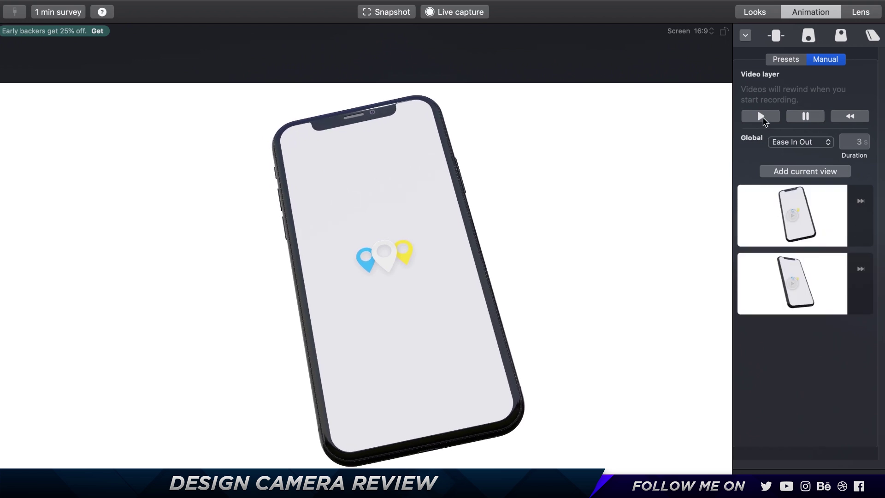
- Play the video layer and preview the animated transitions between the two saved views
click(760, 116)
mouse_move(766, 276)
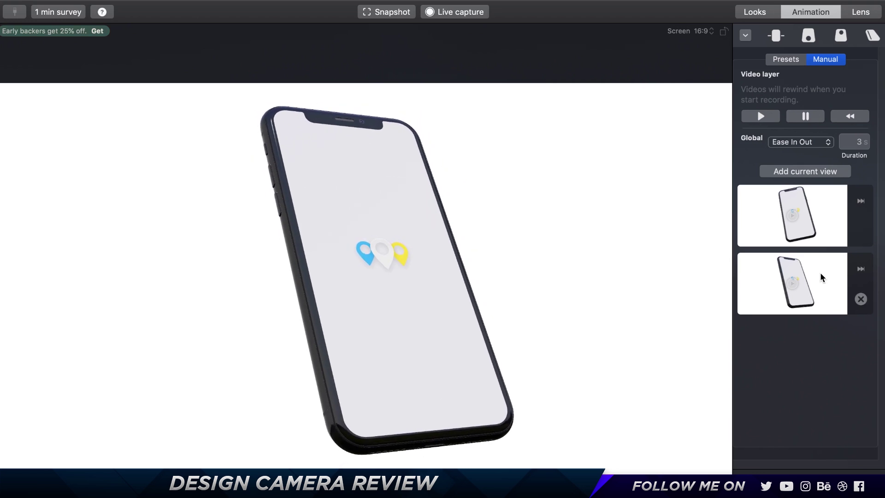
mouse_move(822, 223)
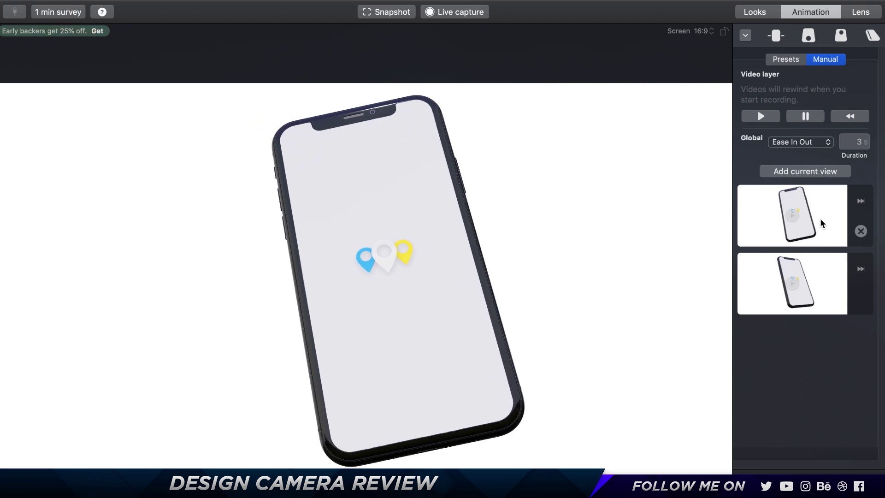
mouse_move(824, 266)
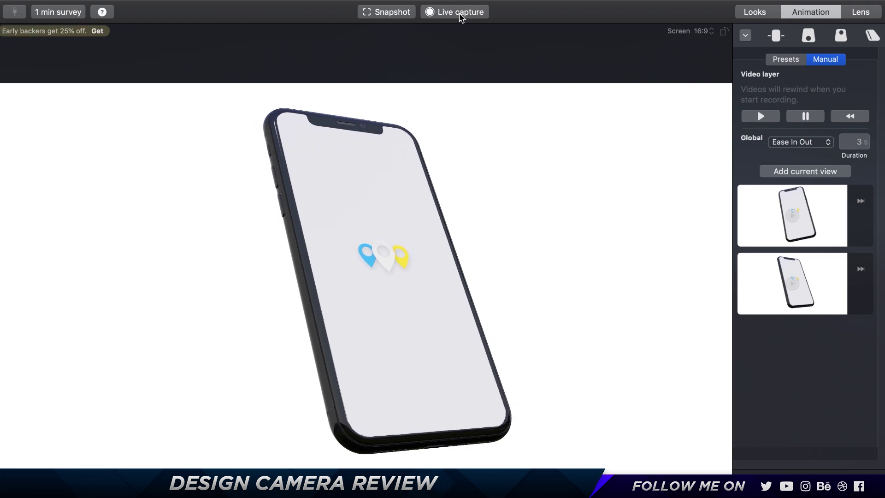
- Record a live capture of the phone animating to the more front-facing saved view, and stop the recording
click(460, 13)
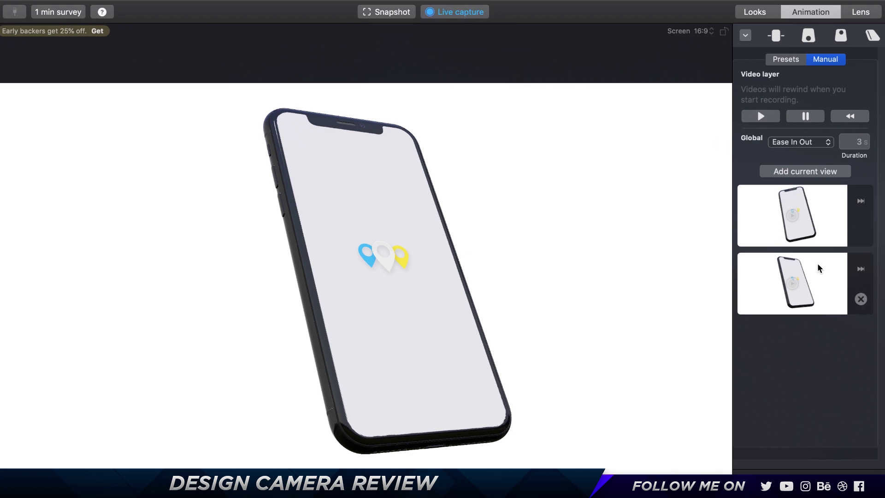
click(824, 231)
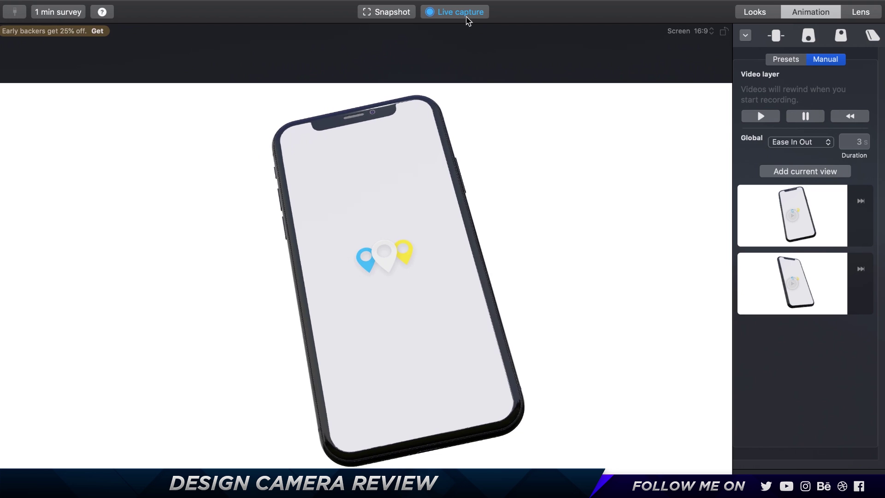
click(457, 18)
- Switch to the preset animations and set their output resolution to 720p
drag(804, 480, 682, 408)
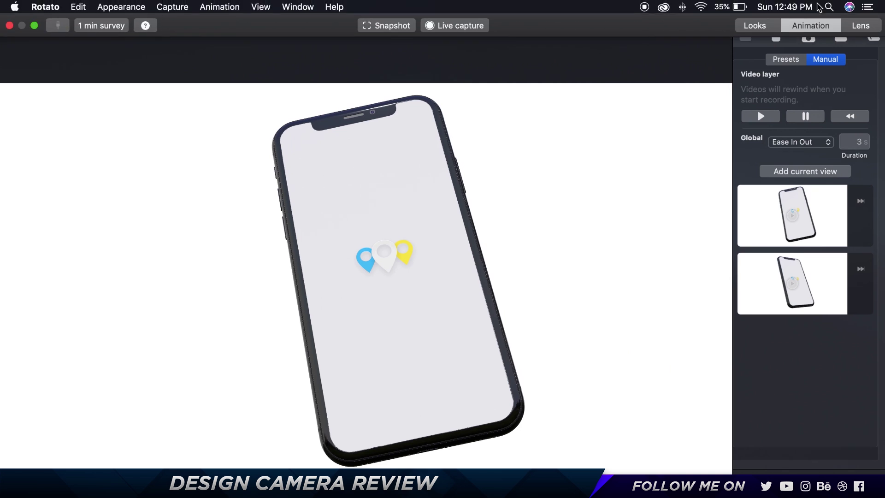
click(798, 61)
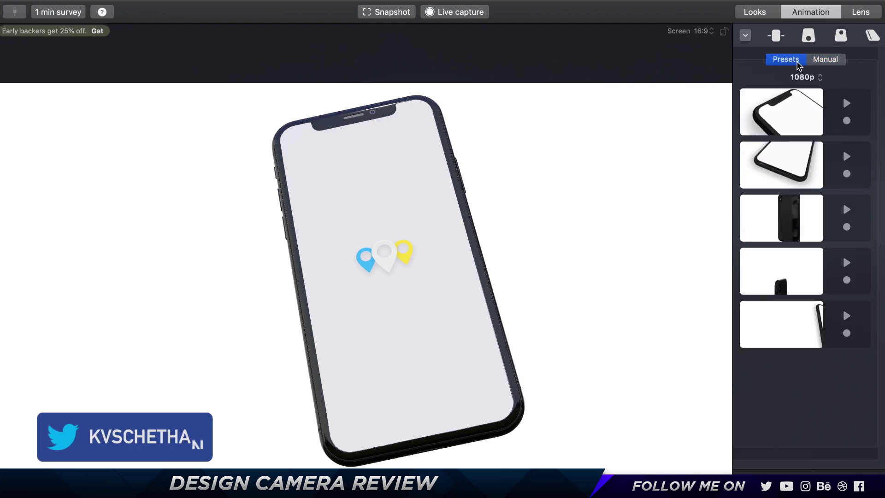
click(817, 78)
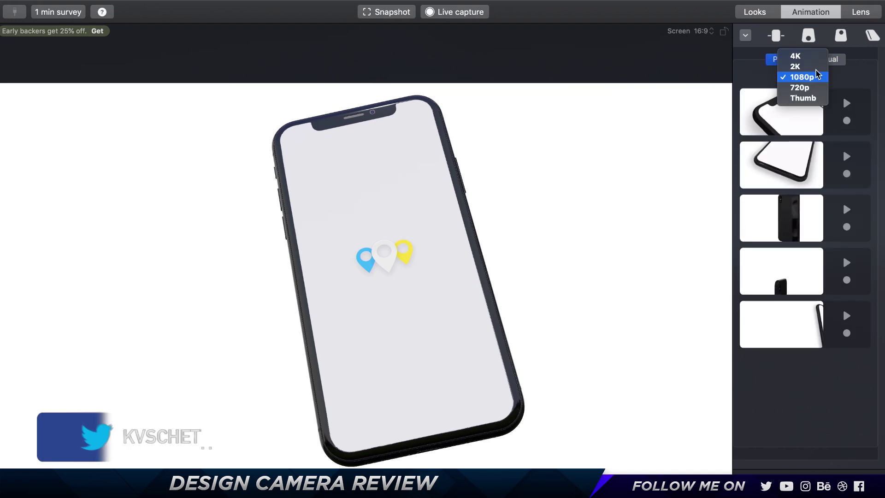
click(802, 87)
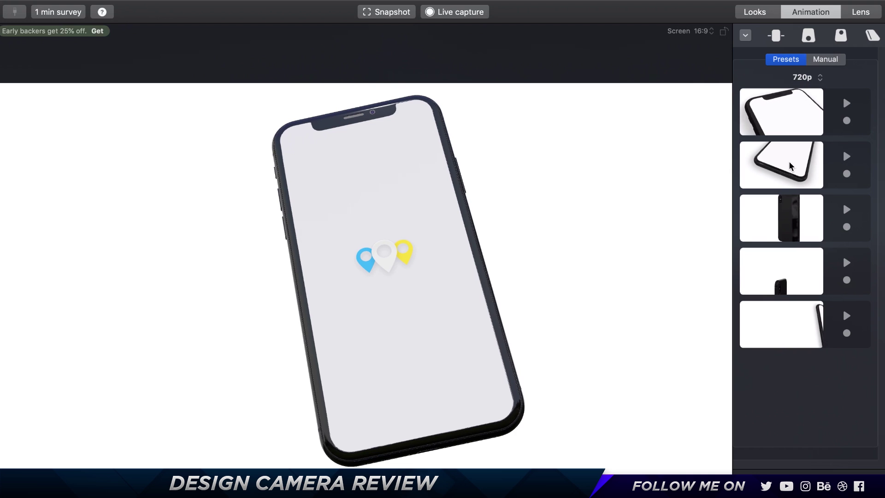
- Play the first, third and fourth preset animations on the phone, and record the fourth one
click(846, 105)
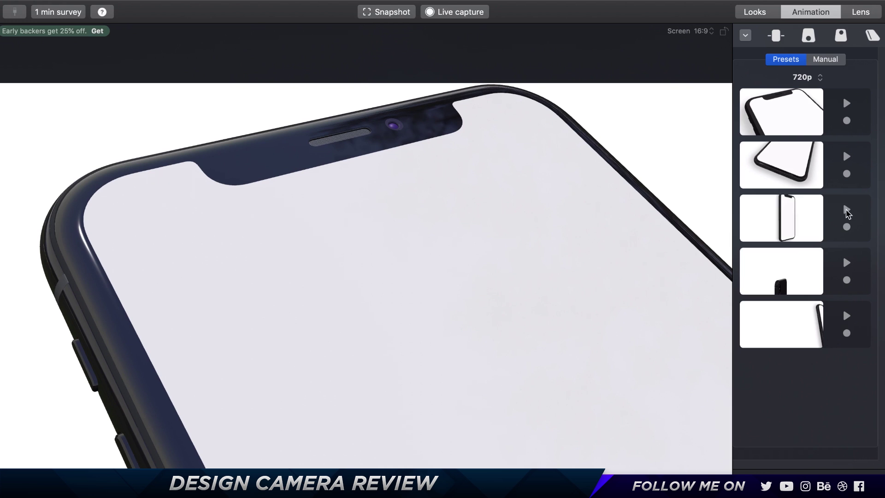
click(846, 210)
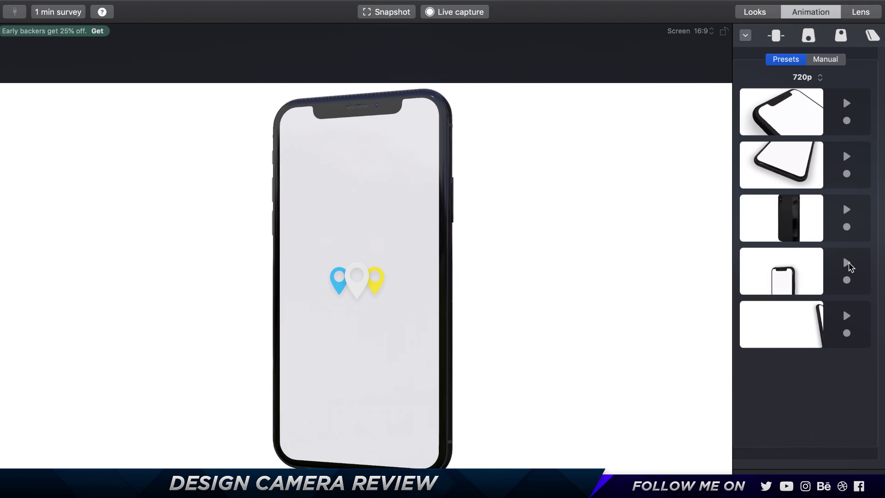
click(848, 263)
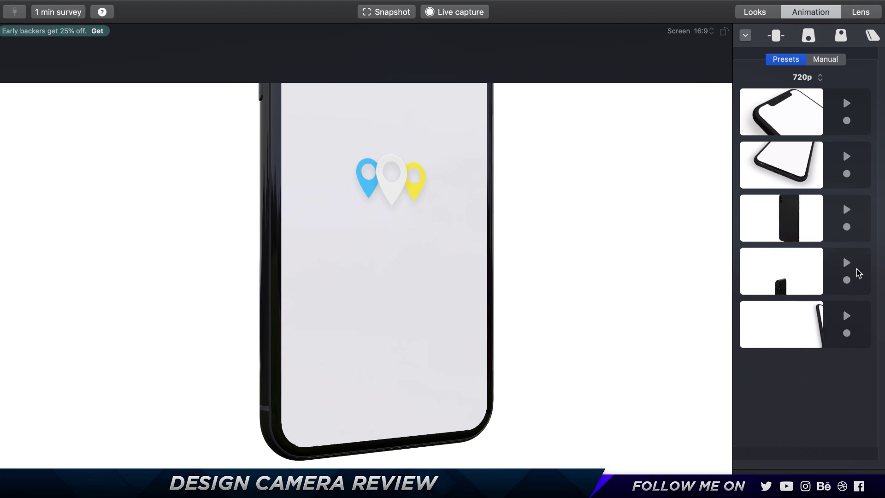
click(846, 280)
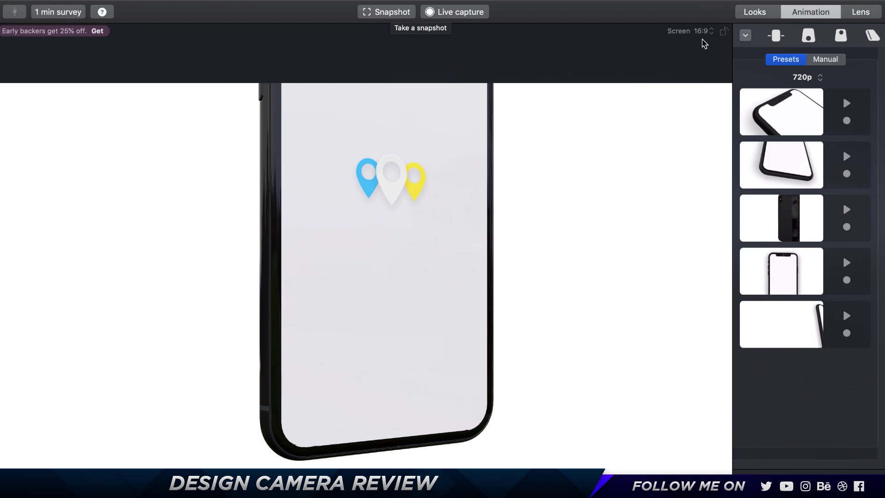
- Try vignette powers of 1, 2 and 0.16 in the lens settings, and reset the power to 0
click(871, 14)
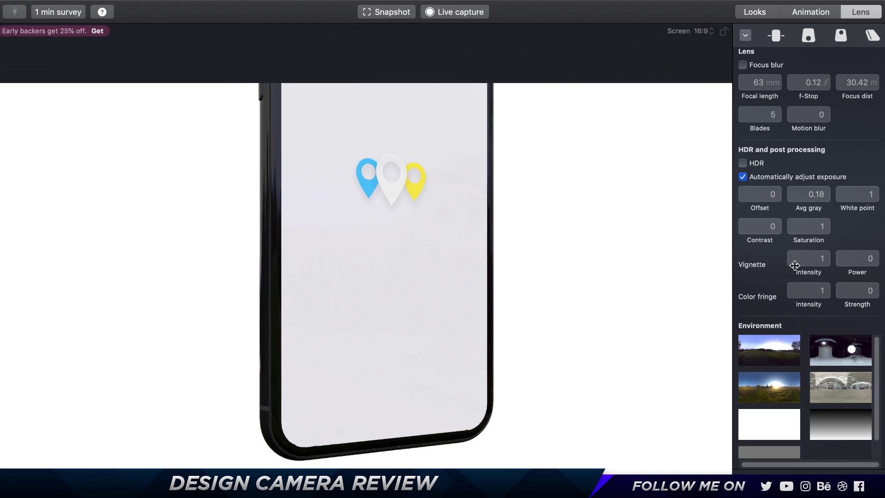
click(853, 270)
text(1)
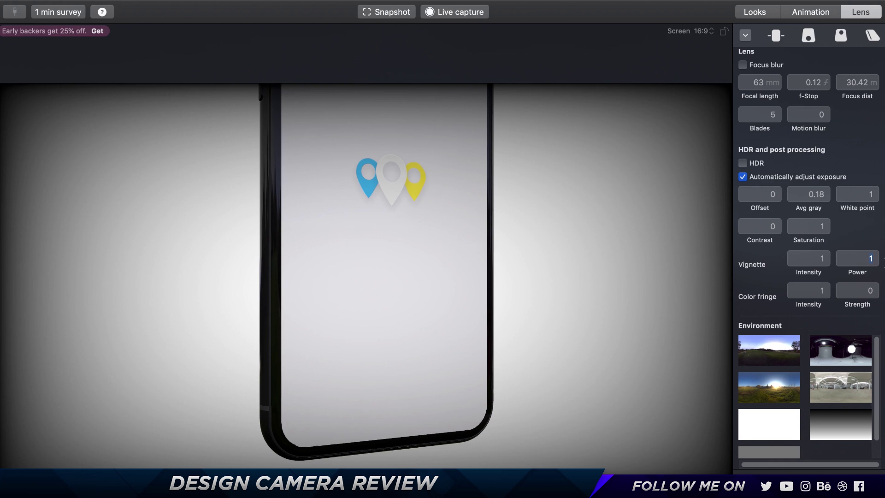
key(BackSpace)
text(2)
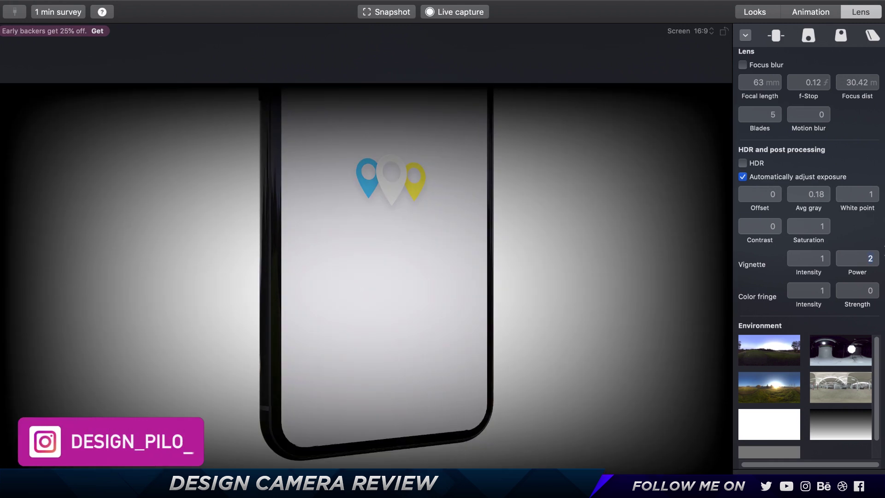
key(BackSpace)
text(2)
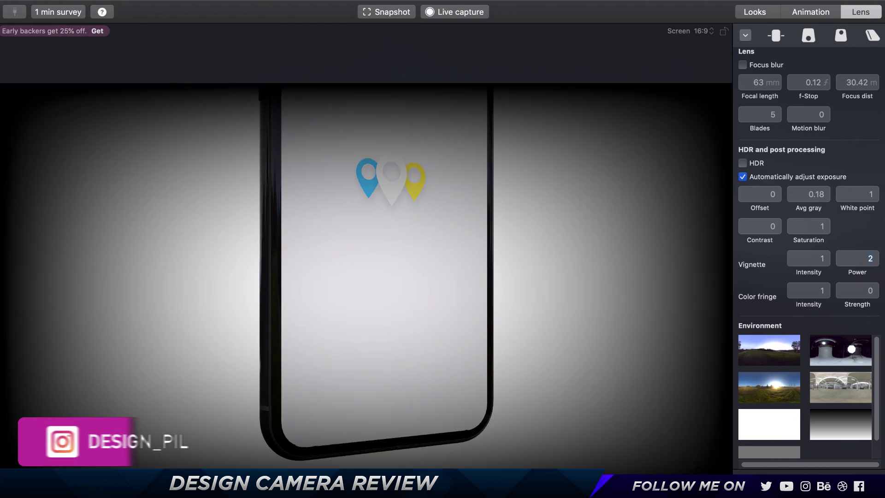
key(BackSpace)
text(0.16)
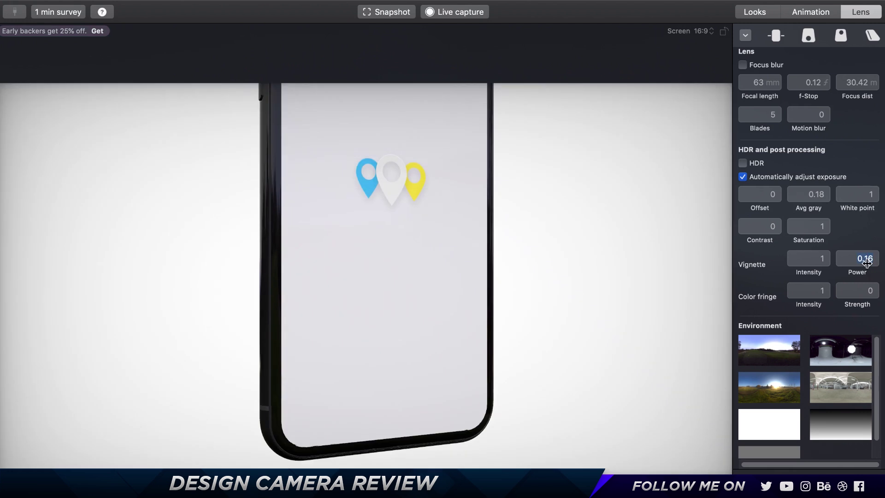
text(0)
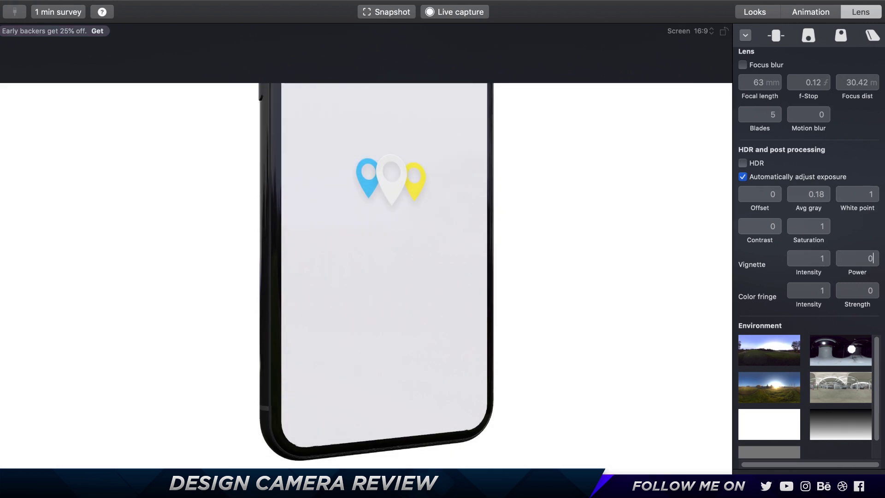
key(Return)
- Set the color fringe strength to 1.1 and look through the available environment images
double_click(869, 289)
text(0.1)
double_click(862, 289)
text(1.1)
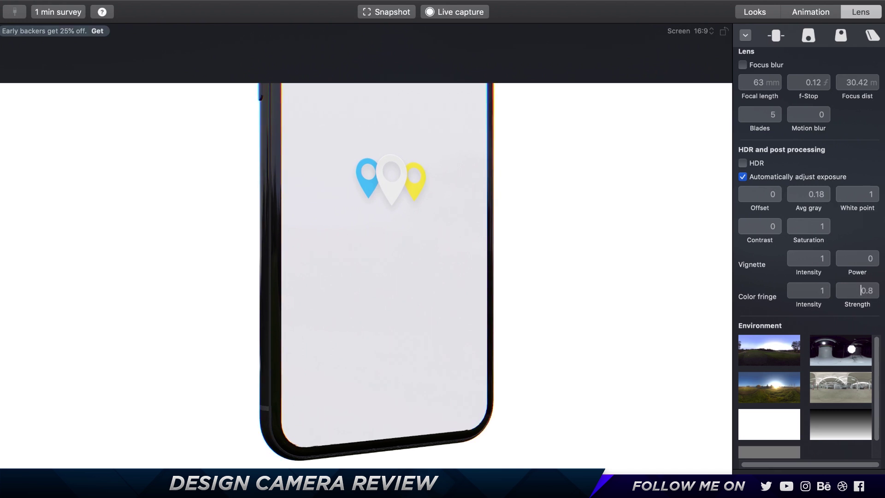
key(Return)
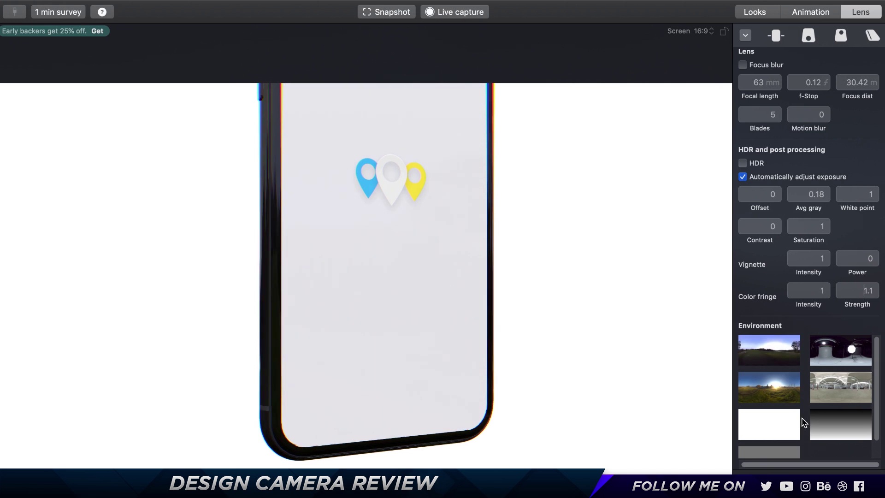
scroll(783, 428, down, 2)
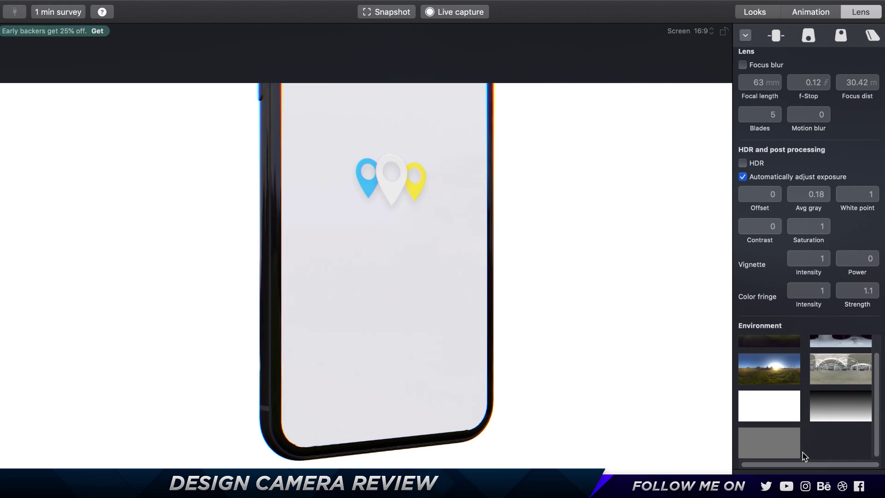
- Try the Dribbble 4:3 canvas format, switch the canvas to Square, and look over the remaining device formats
click(711, 31)
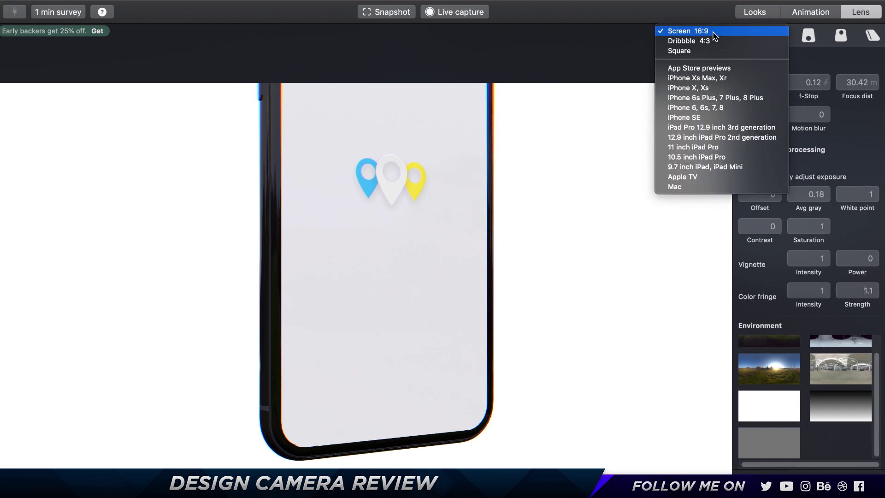
click(683, 41)
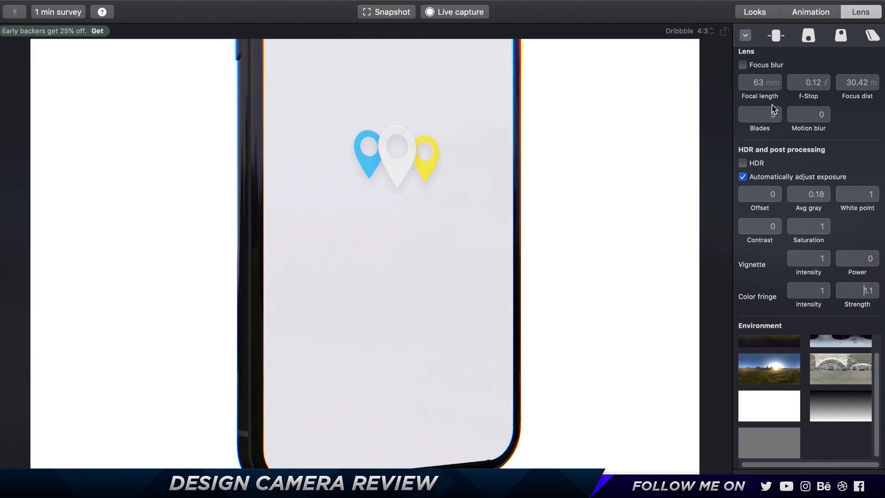
click(704, 32)
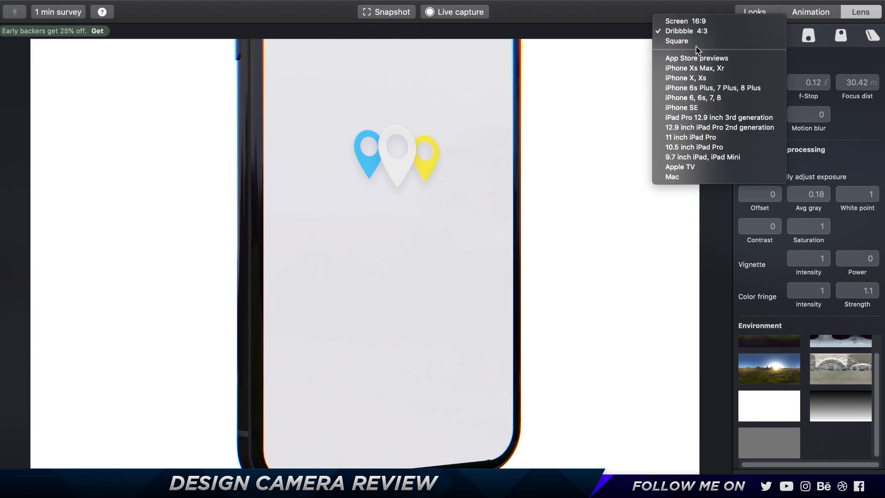
click(695, 41)
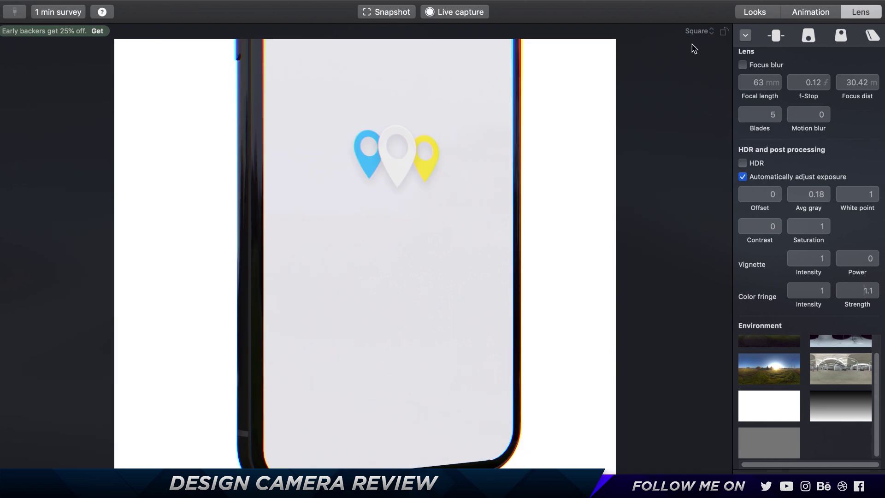
click(710, 32)
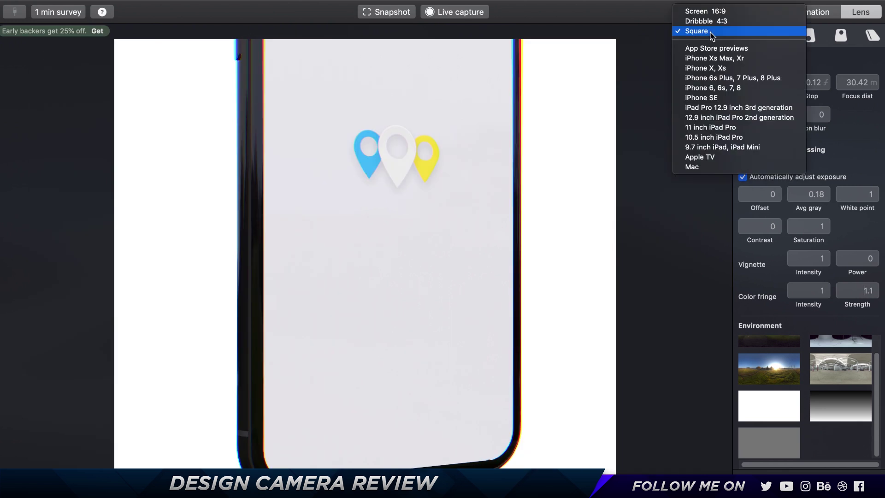
click(696, 188)
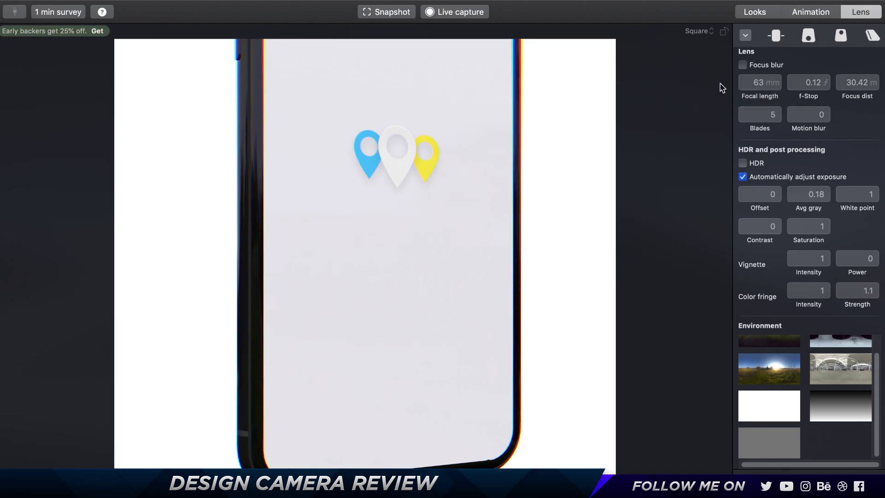